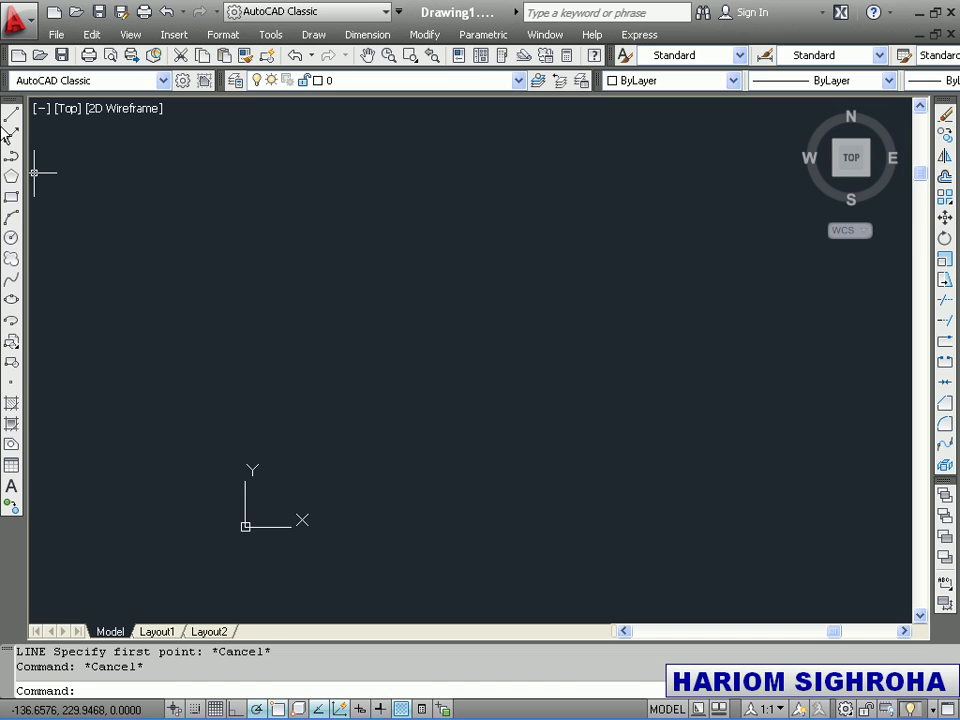
- Start the profile at the origin with a vertical line up to 0,300
{"action": "left_click", "coordinate": [11, 116]}
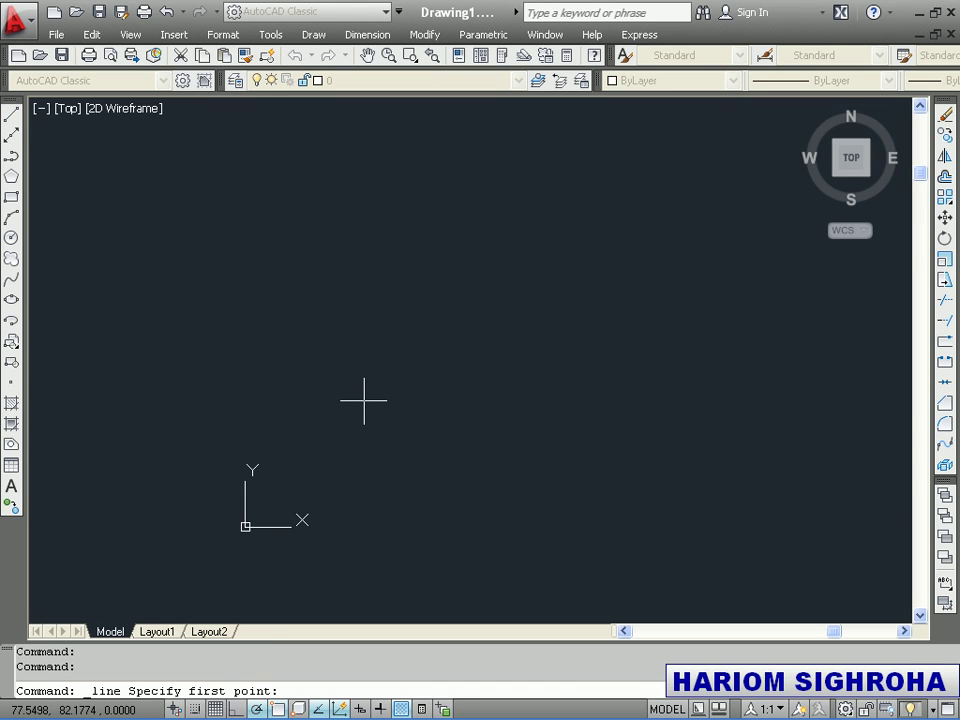
{"action": "type", "text": "0,"}
{"action": "type", "text": "0"}
{"action": "key", "text": "Return"}
{"action": "type", "text": "0,300"}
{"action": "key", "text": "Return"}
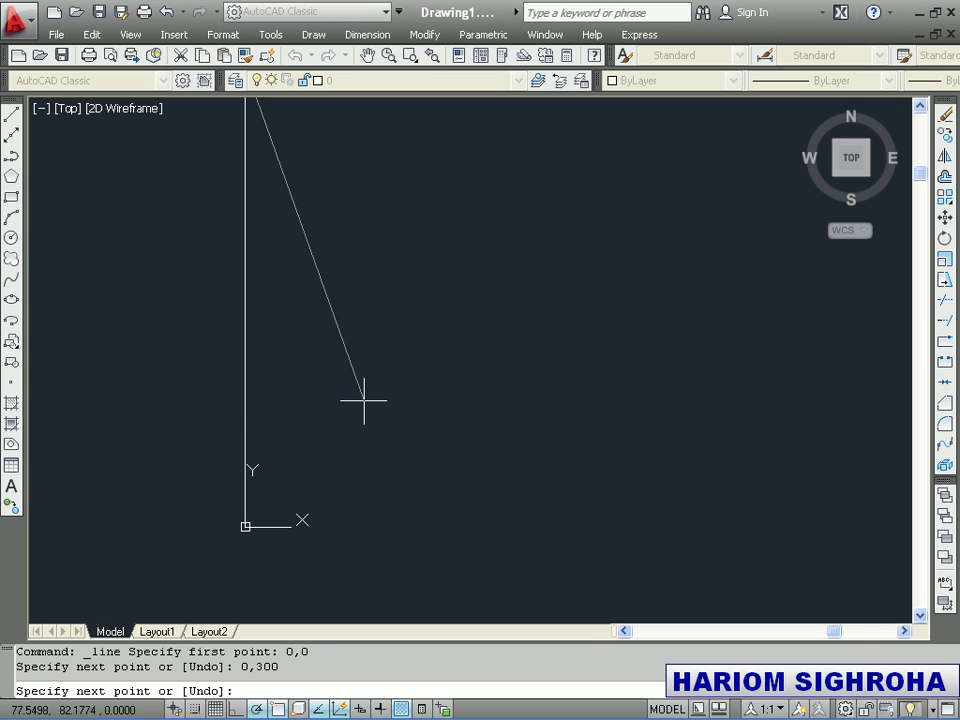
- Add the sloped line to -50,320 and the top edge across to 50,320
{"action": "scroll", "coordinate": [364, 400], "scroll_direction": "down", "scroll_amount": 2}
{"action": "type", "text": "-"}
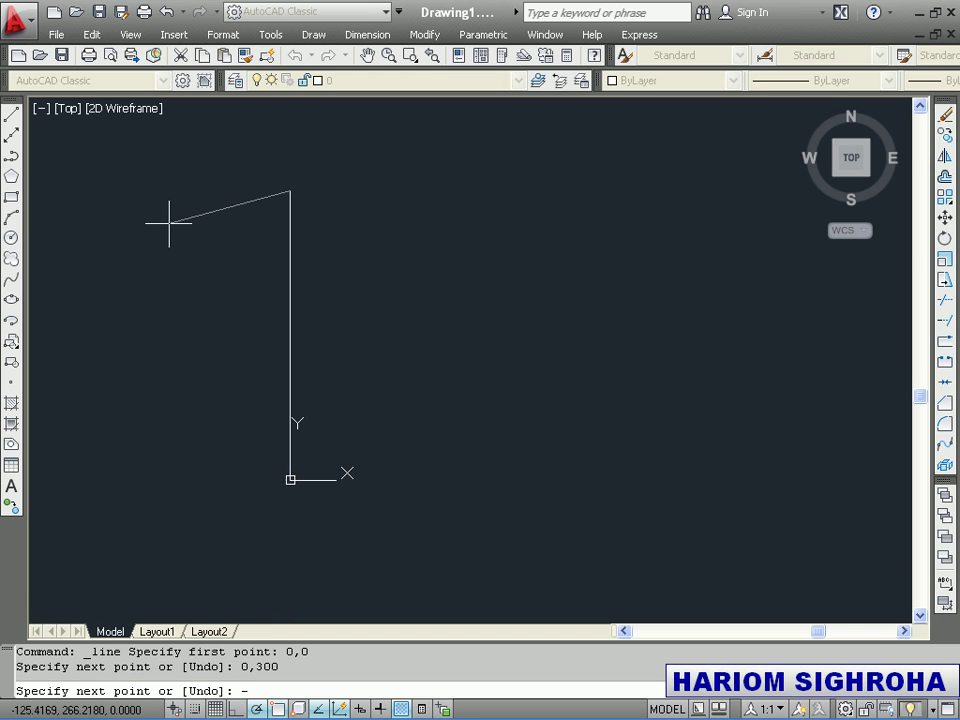
{"action": "type", "text": "3"}
{"action": "type", "text": "4"}
{"action": "key", "text": "BackSpace"}
{"action": "type", "text": "50,3"}
{"action": "type", "text": "20"}
{"action": "key", "text": "Return"}
{"action": "type", "text": "0"}
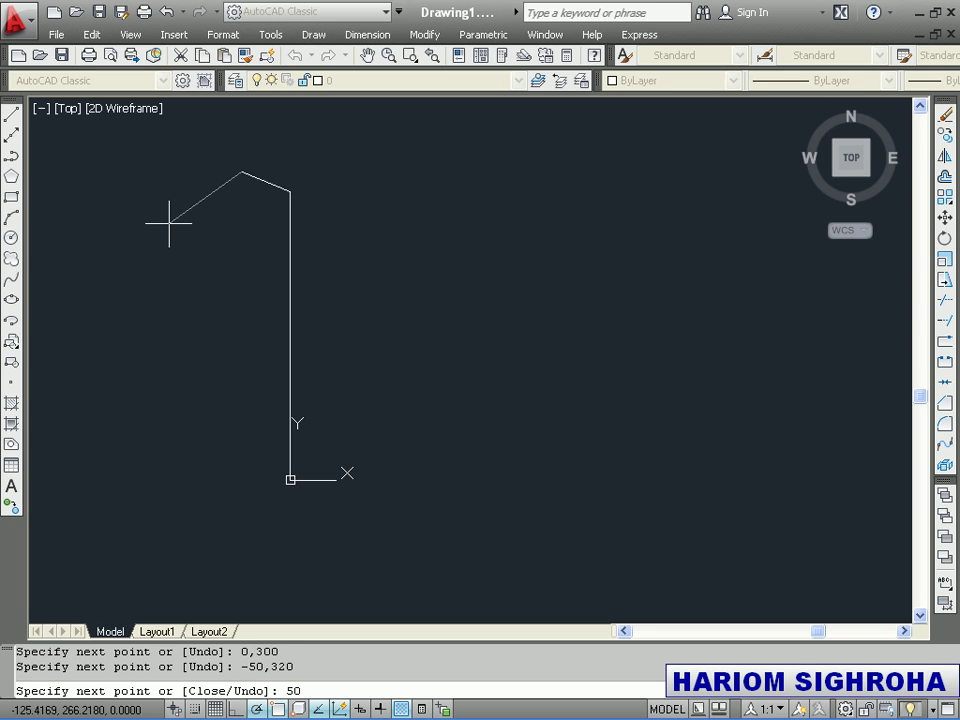
{"action": "type", "text": ",320"}
{"action": "key", "text": "Return"}
- Draw the right side down to 50,0 and close the profile at the origin
{"action": "type", "text": "50,"}
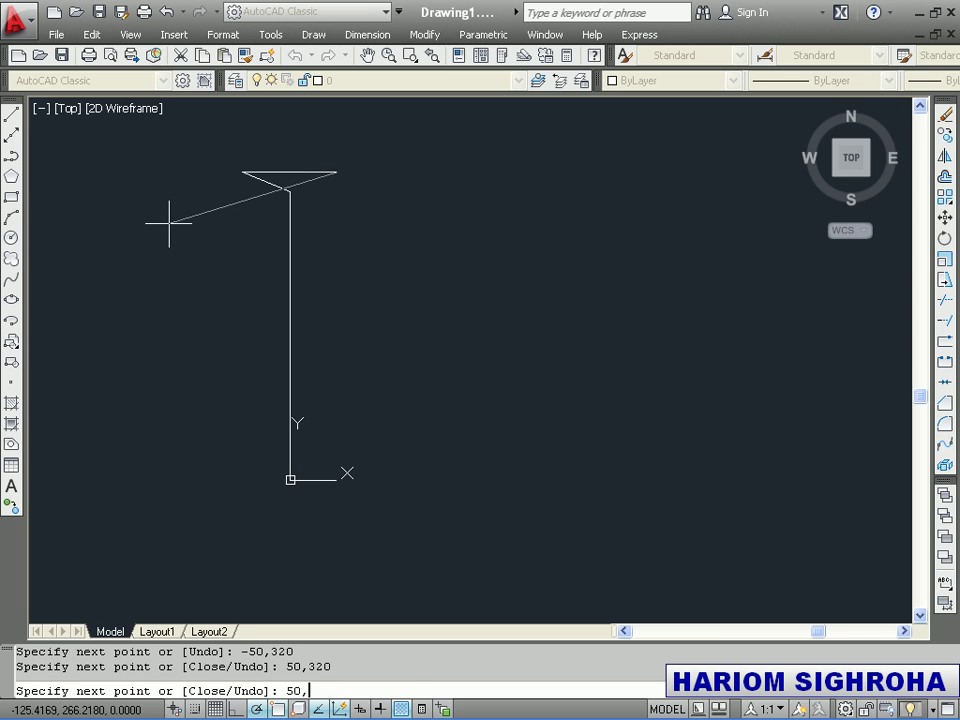
{"action": "key", "text": "BackSpace"}
{"action": "key", "text": "Return"}
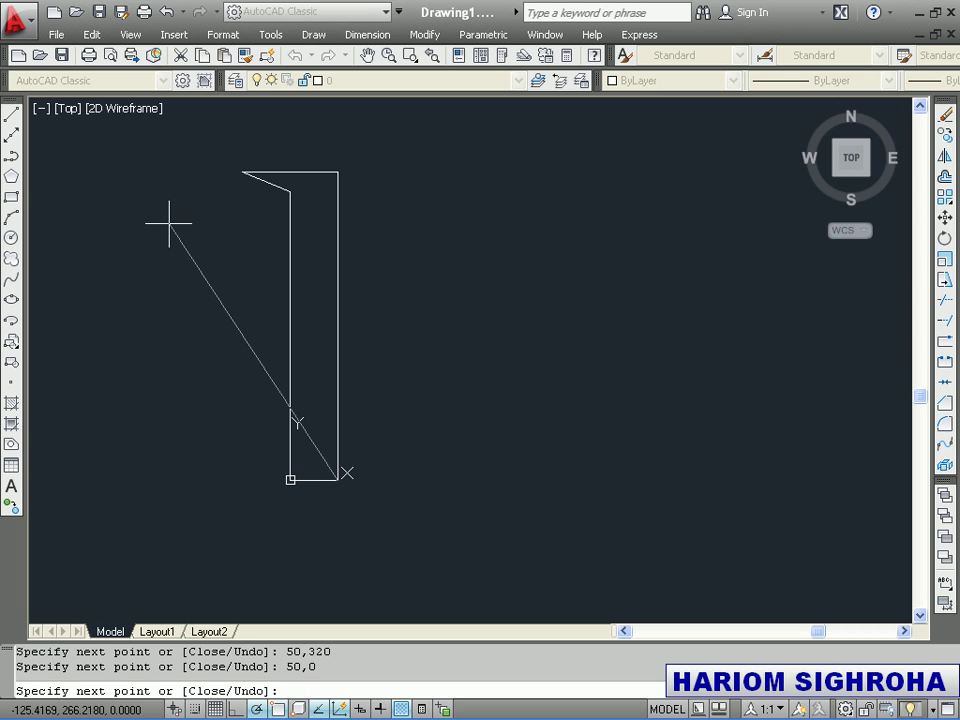
{"action": "type", "text": "0,0"}
{"action": "key", "text": "Return"}
{"action": "key", "text": "Return"}
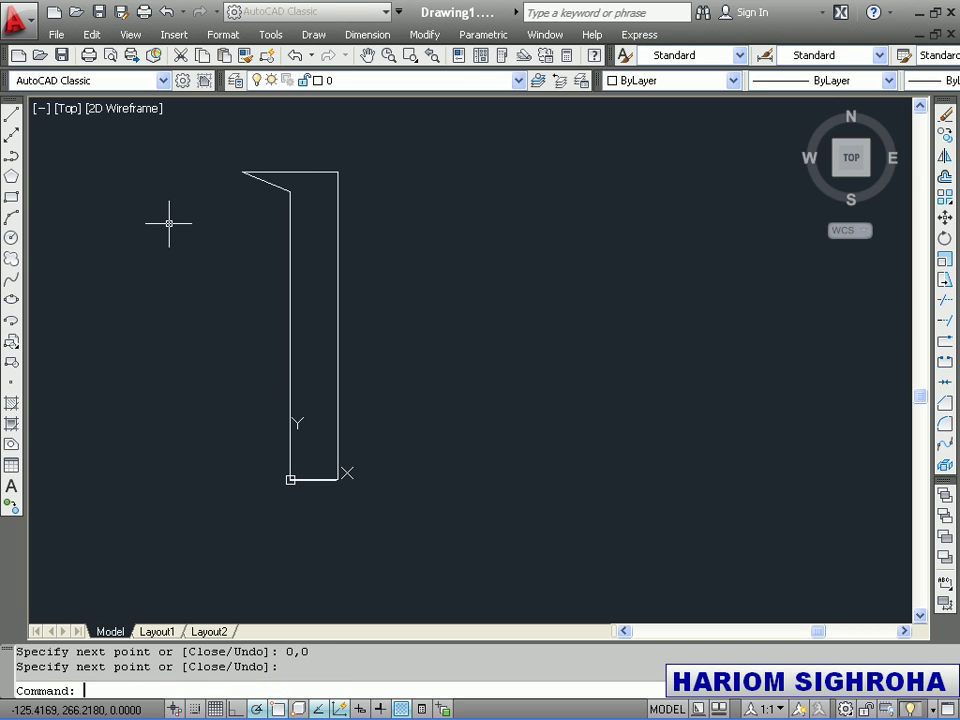
{"action": "type", "text": "REG"}
{"action": "key", "text": "Return"}
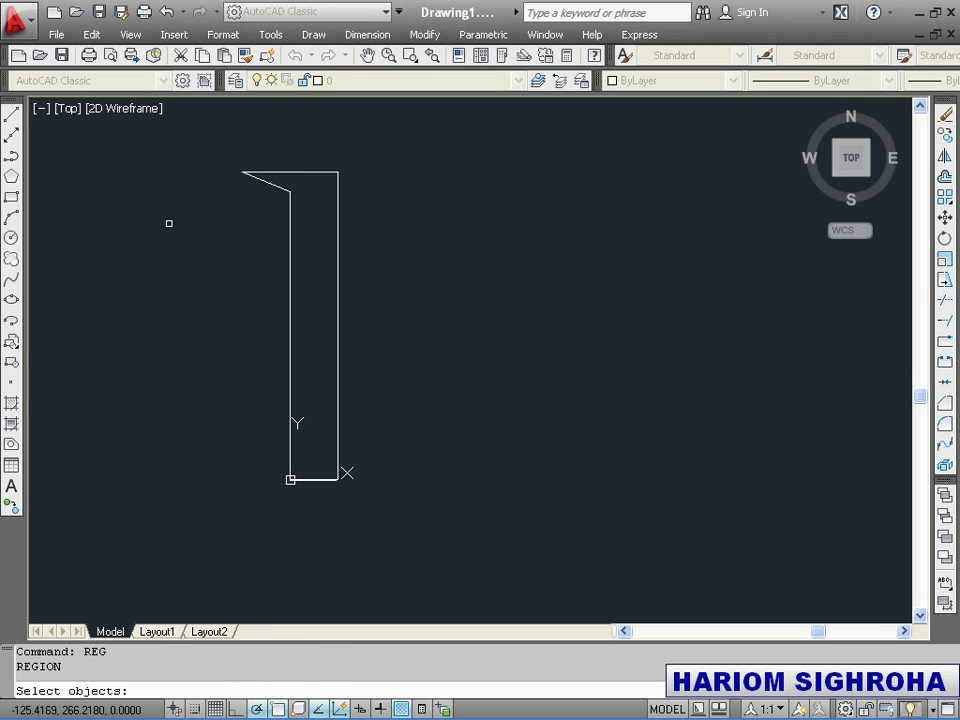
- Window-select the five profile lines and convert them into a region
{"action": "left_click", "coordinate": [240, 136]}
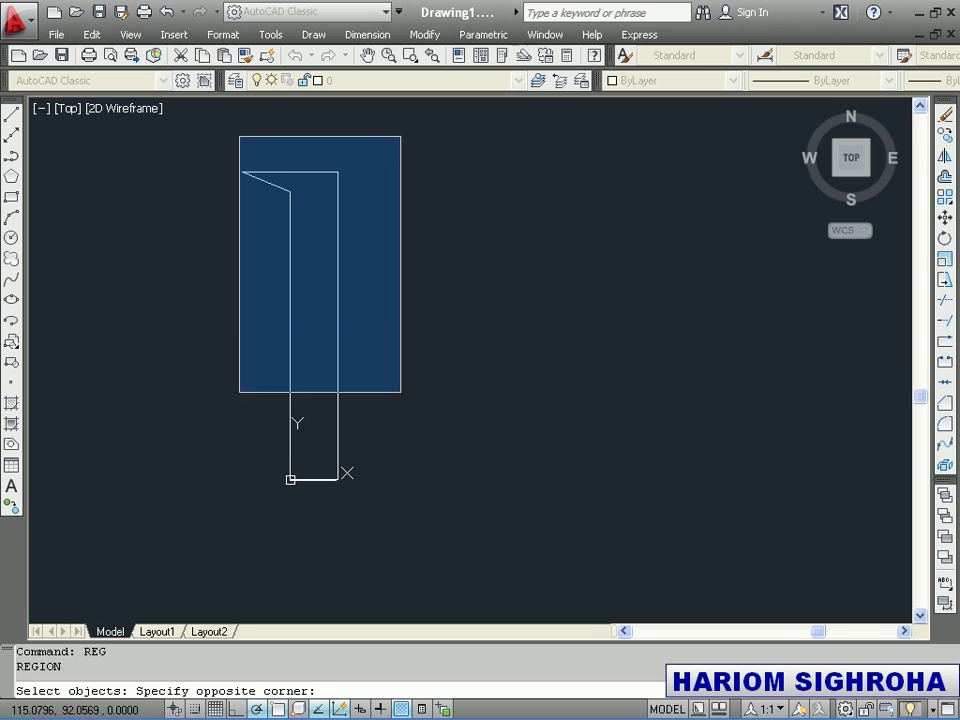
{"action": "left_click", "coordinate": [403, 490]}
{"action": "key", "text": "Return"}
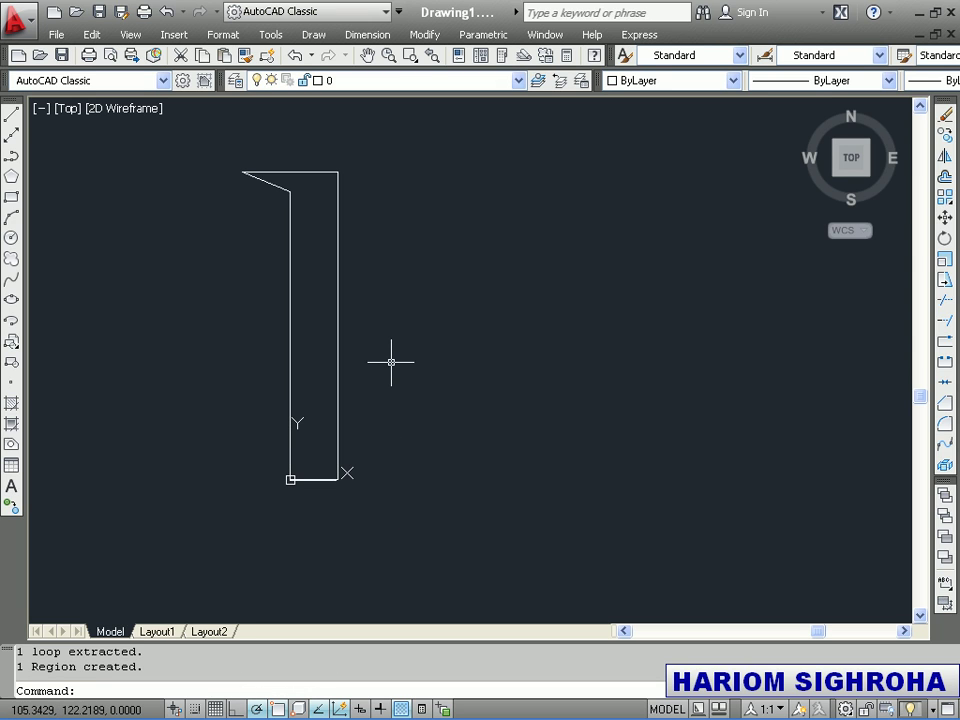
- Revolve the region 360° about its right edge into the flared-head pin solid
{"action": "type", "text": "REV"}
{"action": "key", "text": "Return"}
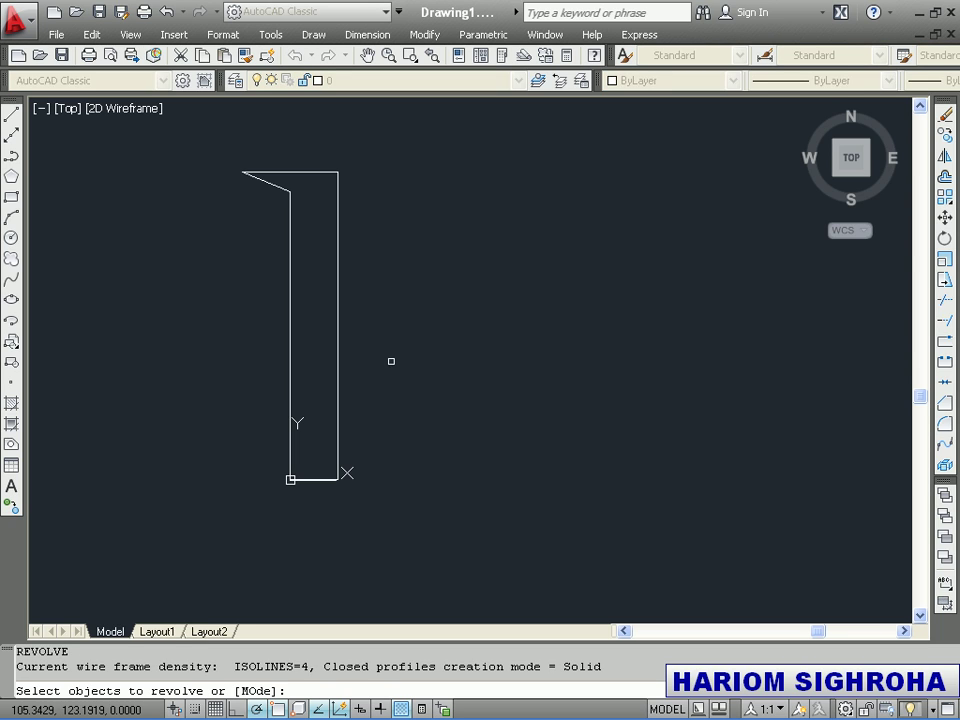
{"action": "left_click", "coordinate": [331, 479]}
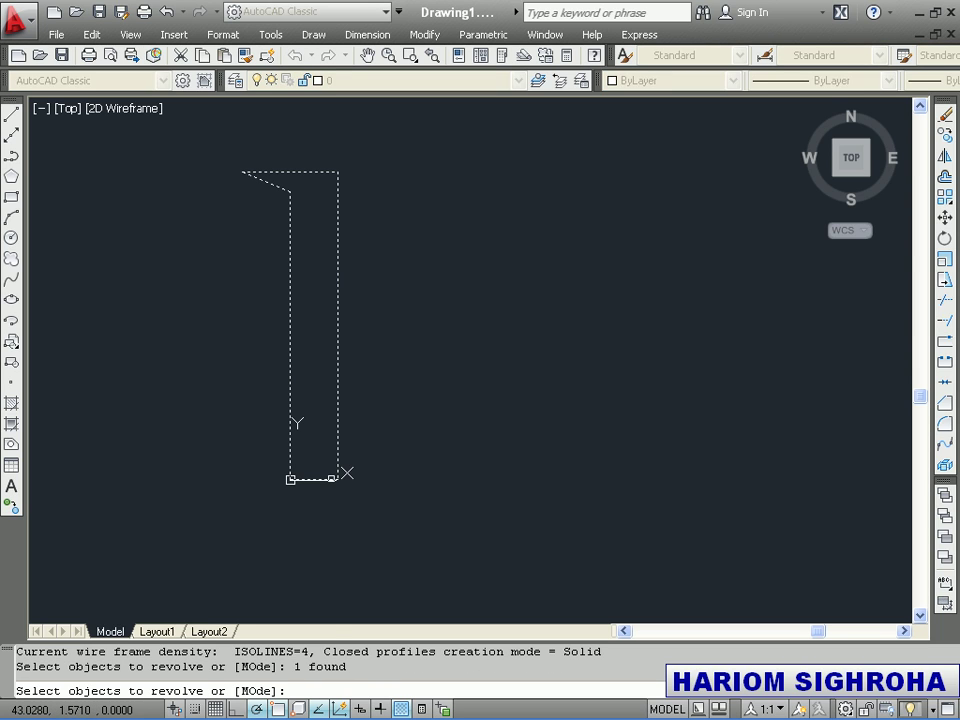
{"action": "right_click", "coordinate": [331, 479]}
{"action": "left_click", "coordinate": [360, 493]}
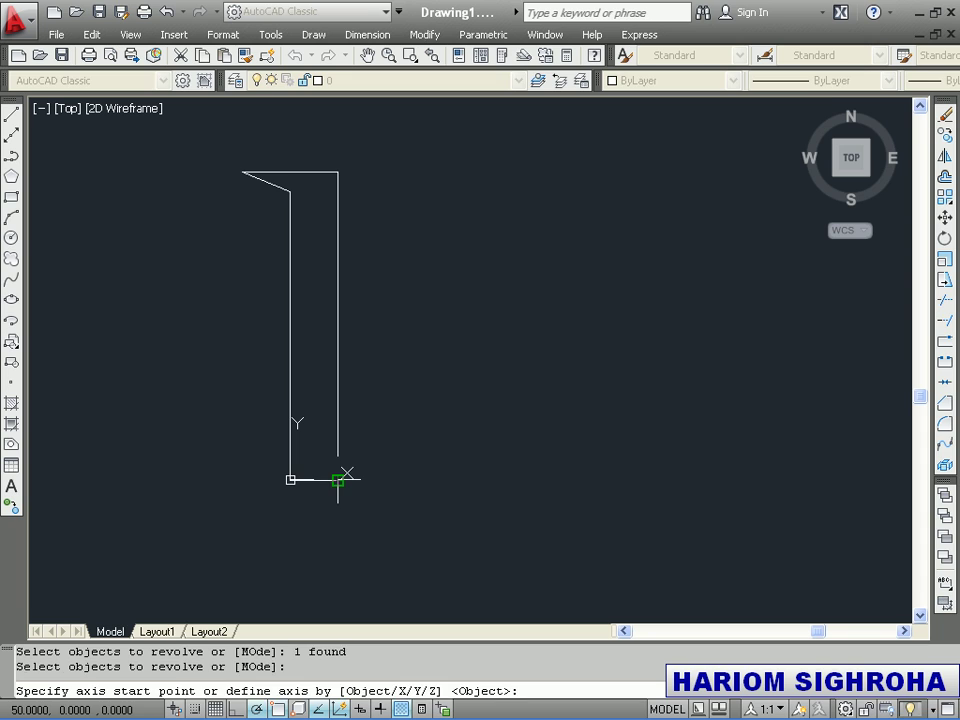
{"action": "left_click", "coordinate": [338, 480]}
{"action": "left_click", "coordinate": [340, 172]}
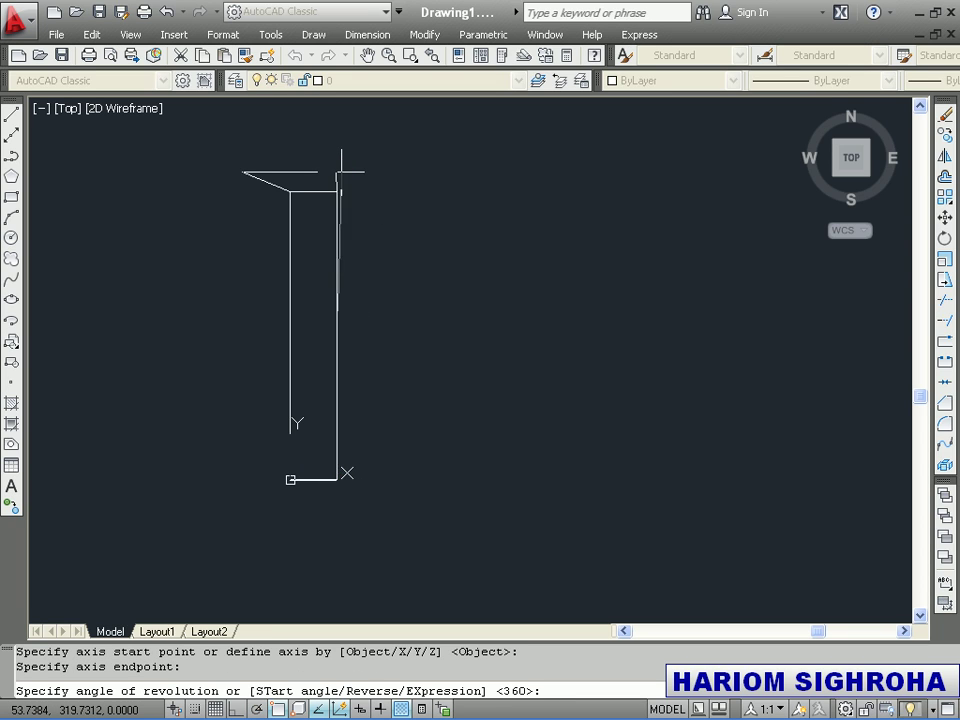
{"action": "type", "text": "360"}
{"action": "key", "text": "Return"}
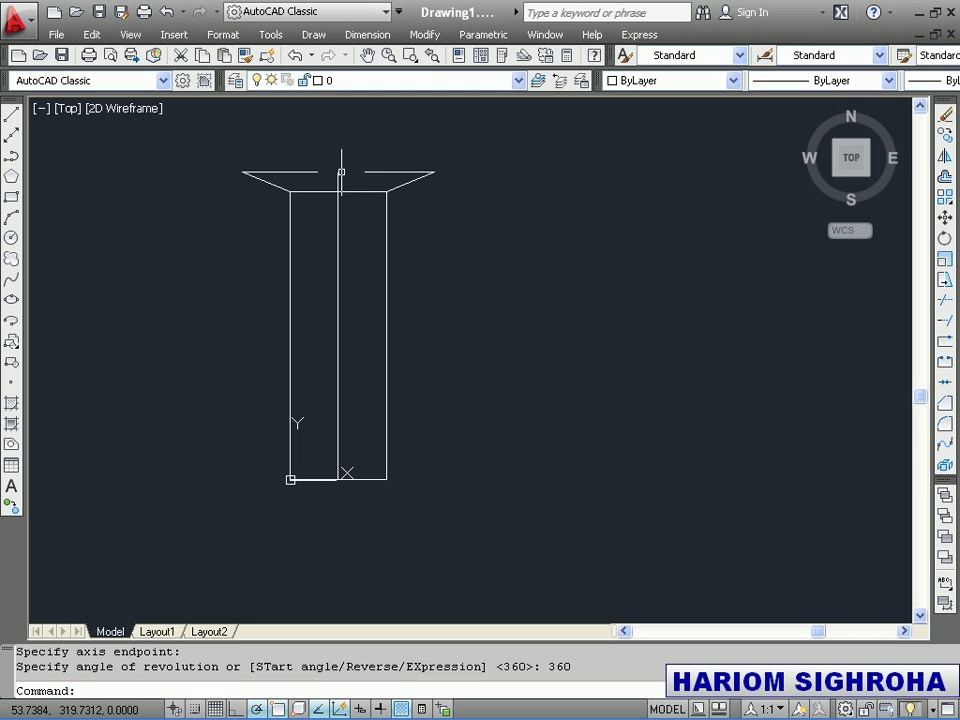
{"action": "middle_click_drag", "start_coordinate": [480, 407], "coordinate": [574, 407]}
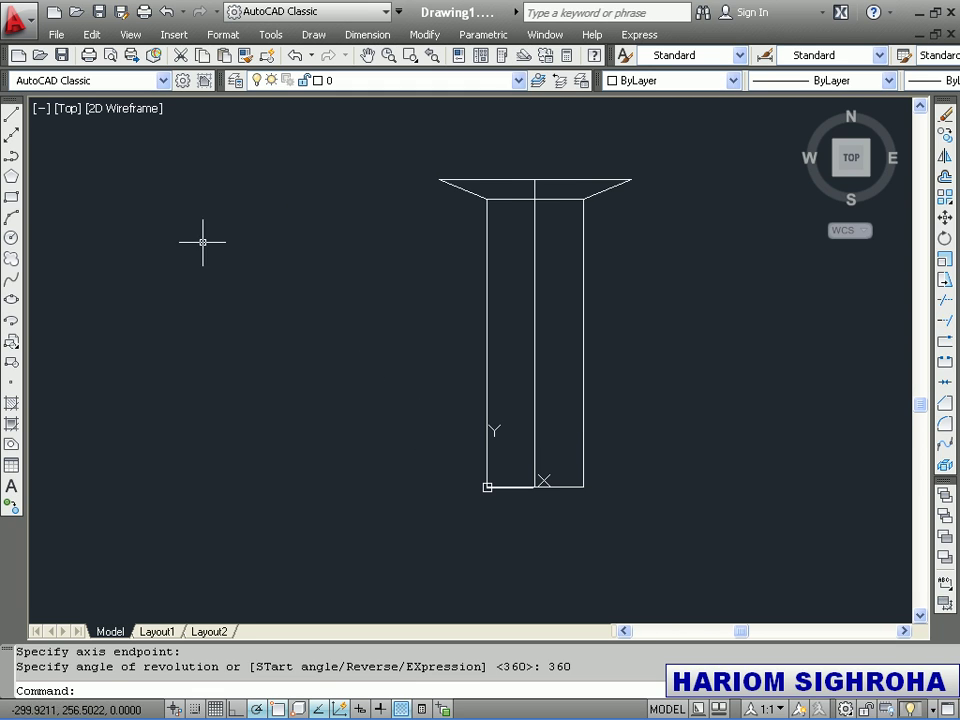
- Draw two perpendicular 5-unit lines, one vertical and one horizontal, beside the pin
{"action": "left_click", "coordinate": [11, 114]}
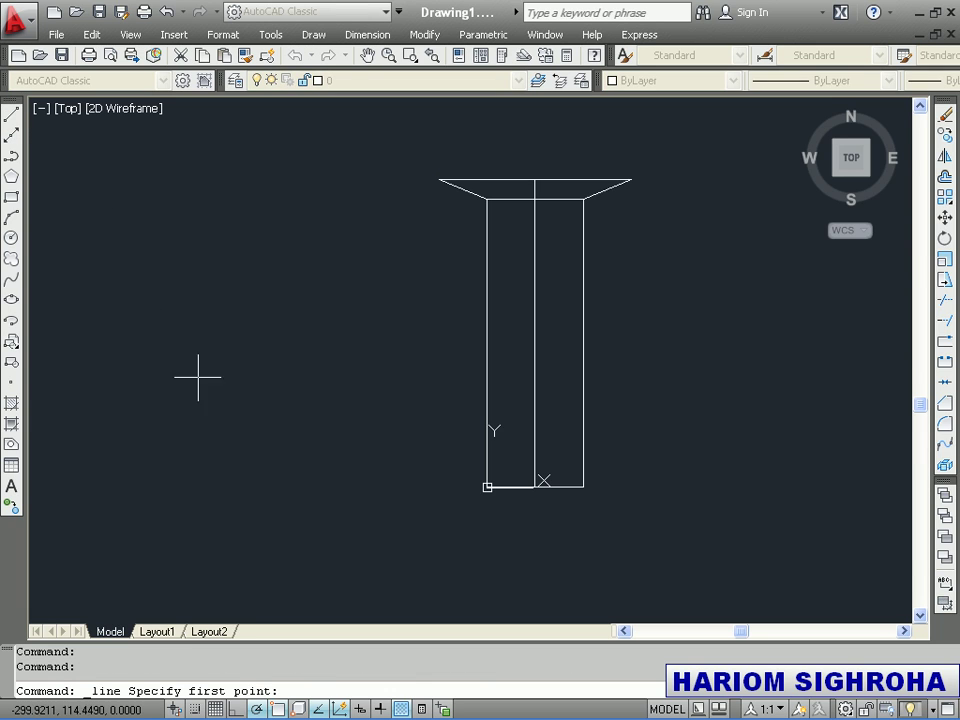
{"action": "left_click", "coordinate": [267, 446]}
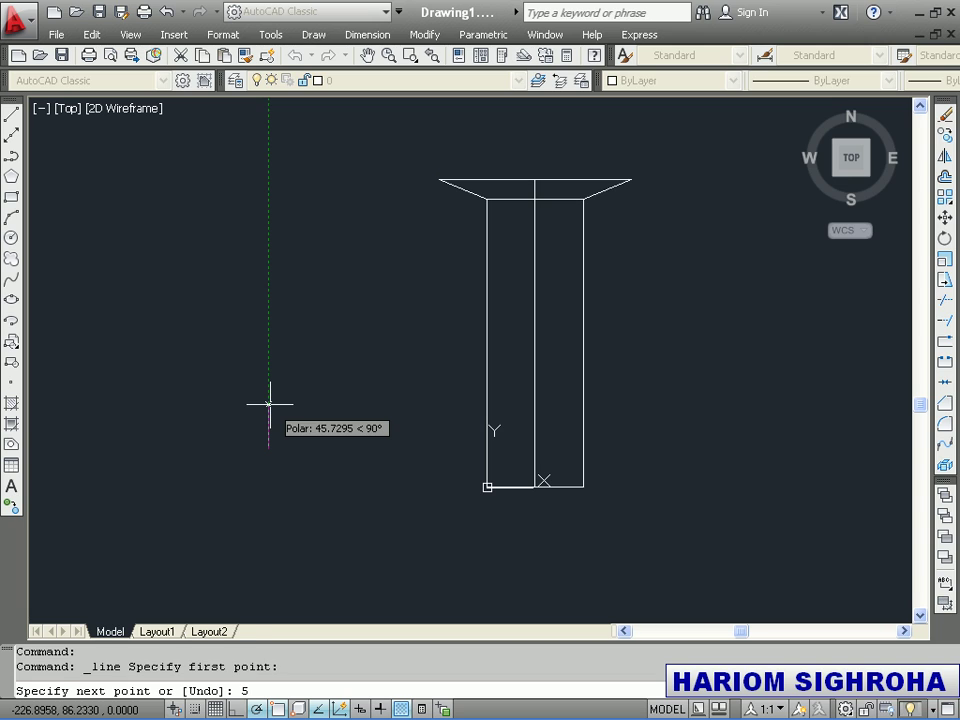
{"action": "key", "text": "Return"}
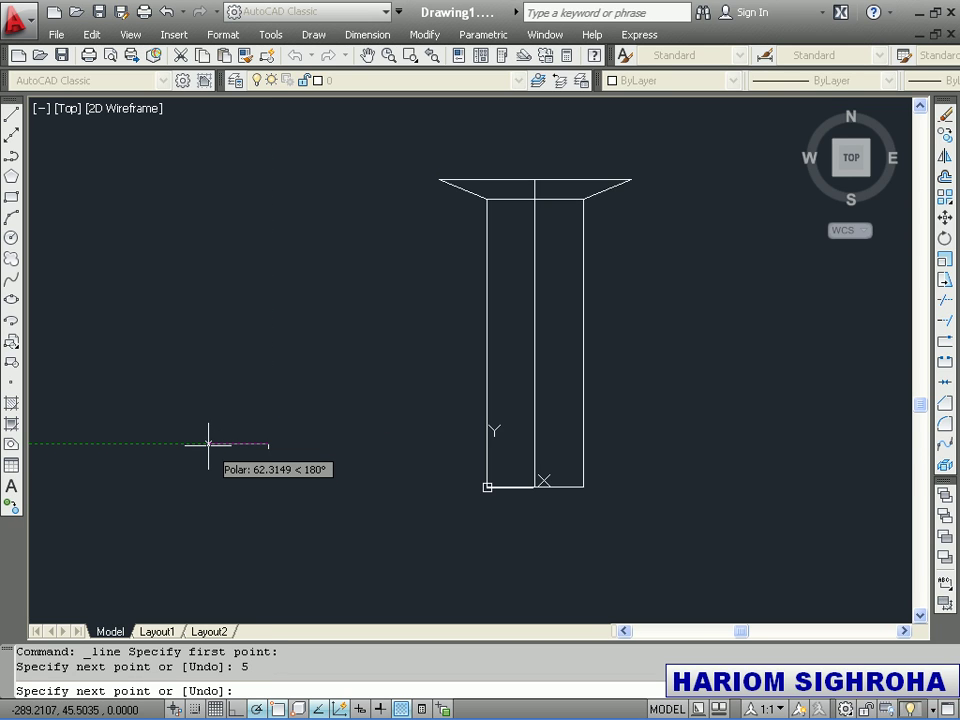
{"action": "key", "text": "Return"}
{"action": "key", "text": "Return"}
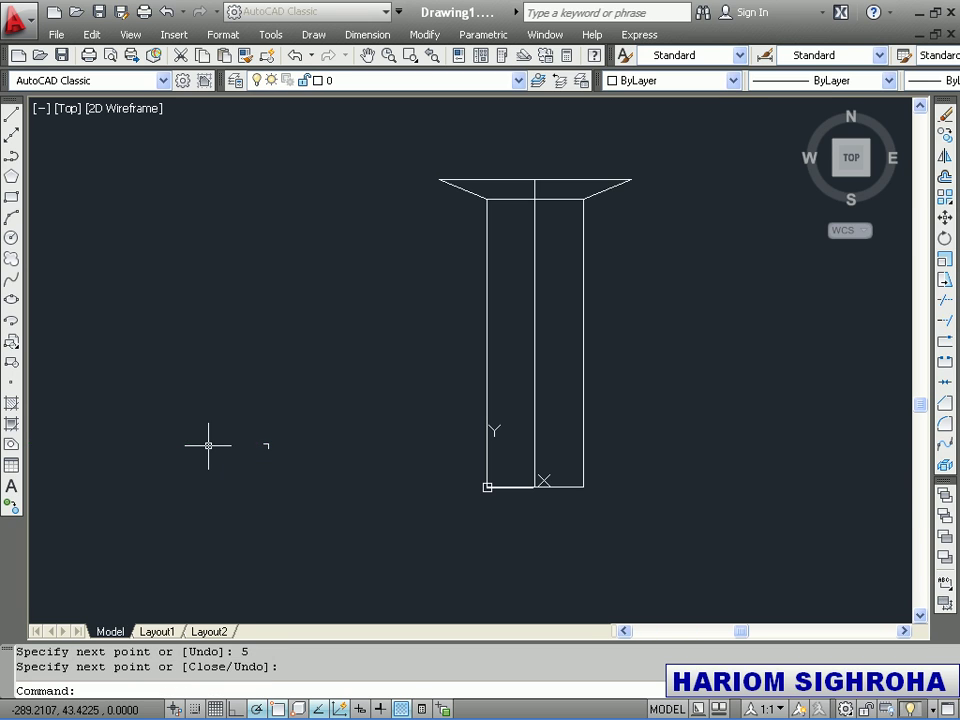
{"action": "scroll", "coordinate": [240, 432], "scroll_direction": "up", "scroll_amount": 2}
{"action": "scroll", "coordinate": [242, 435], "scroll_direction": "up", "scroll_amount": 1}
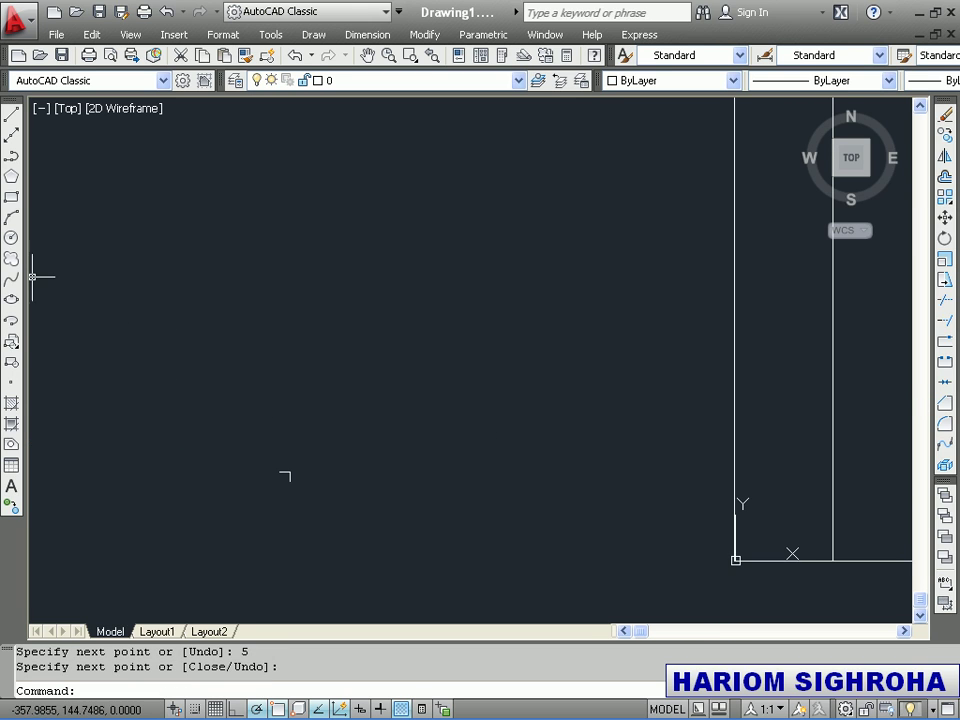
- Draw a circle centred at the lines' corner, passing through a line end
{"action": "left_click", "coordinate": [11, 237]}
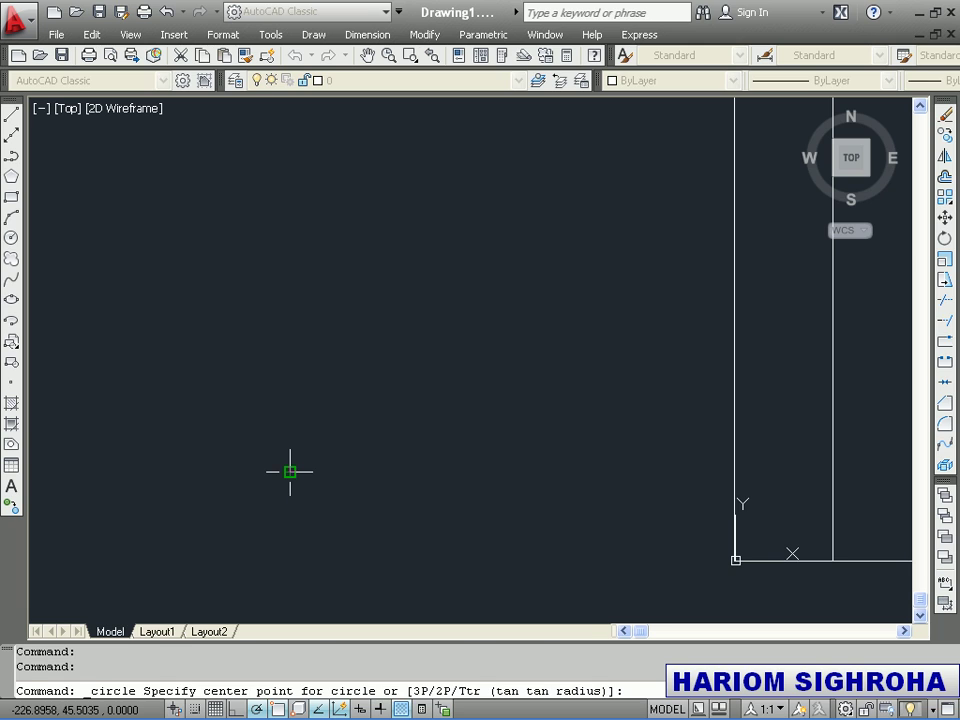
{"action": "left_click", "coordinate": [290, 471]}
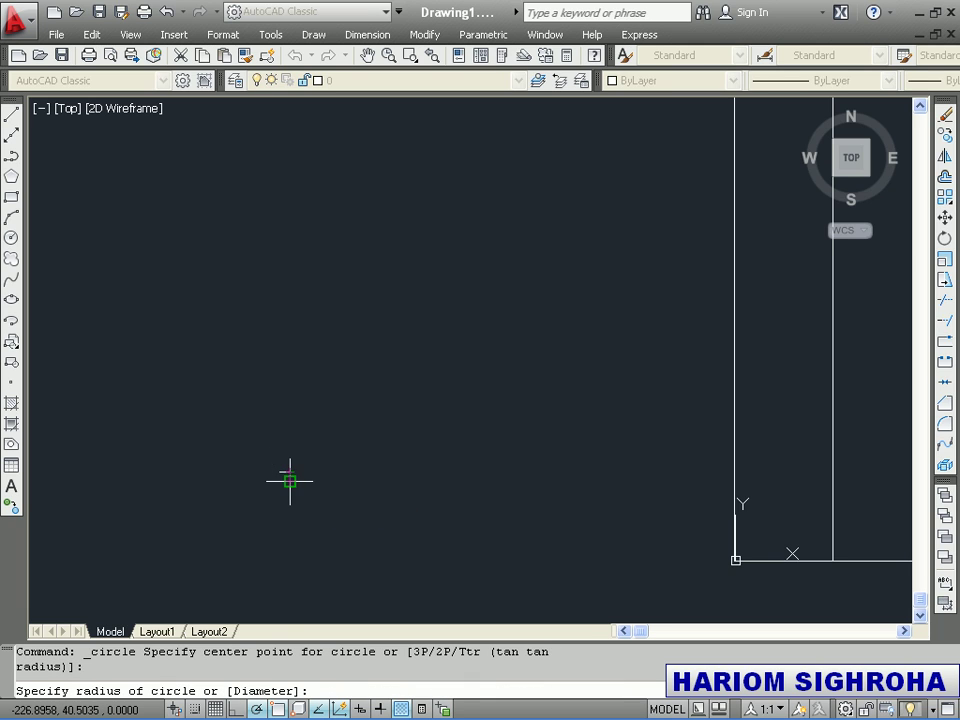
{"action": "scroll", "coordinate": [289, 487], "scroll_direction": "up", "scroll_amount": 5}
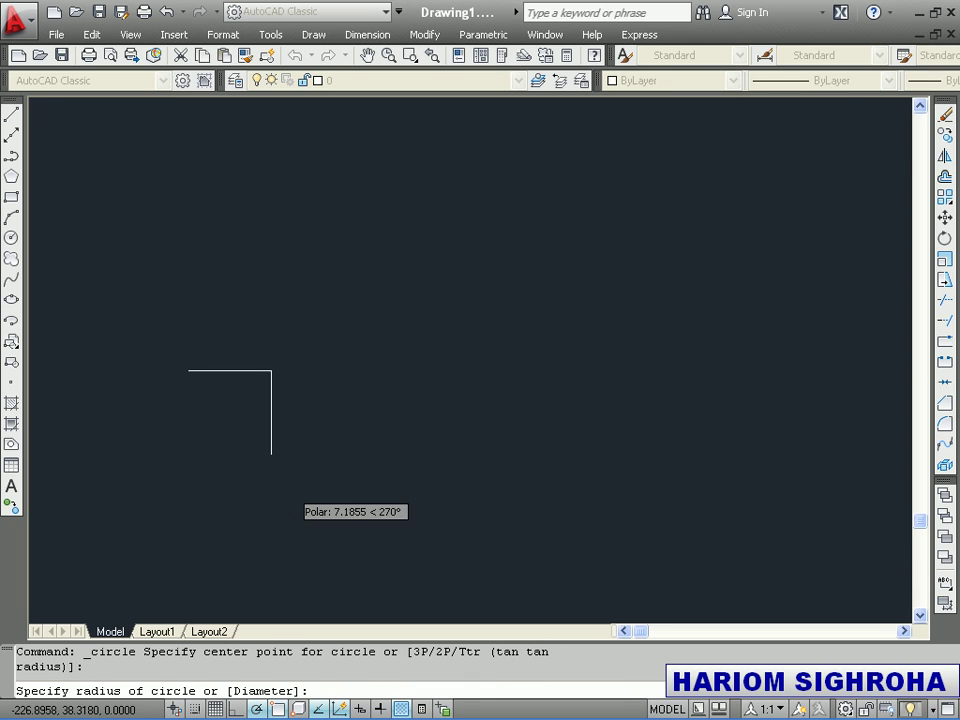
{"action": "left_click", "coordinate": [271, 454]}
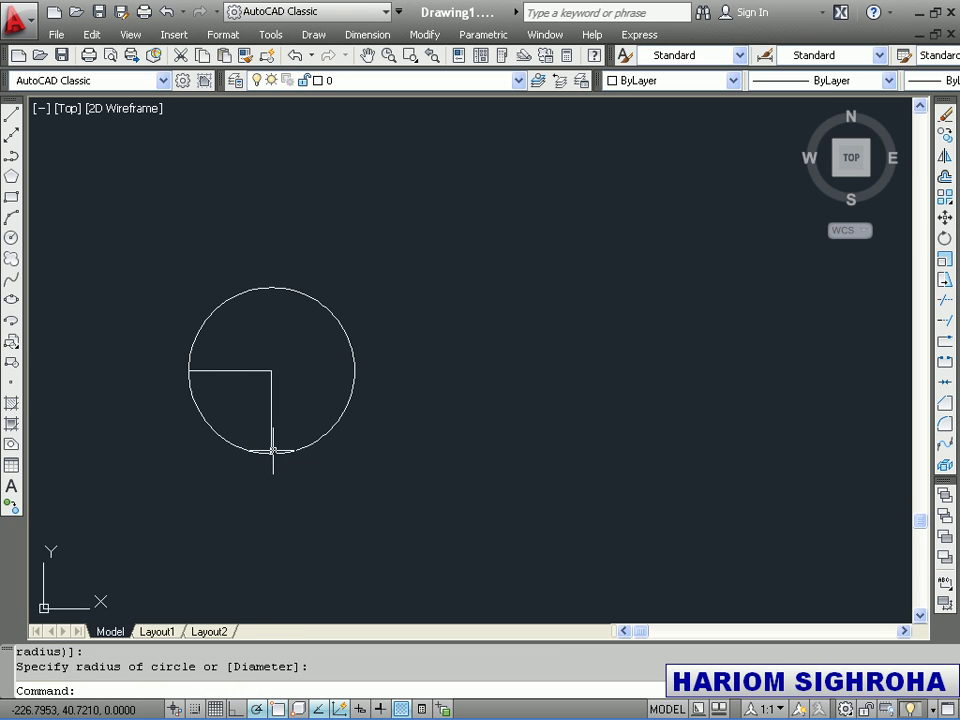
- Trim the circle against both lines, leaving only the lower-left quarter arc
{"action": "left_click", "coordinate": [944, 300]}
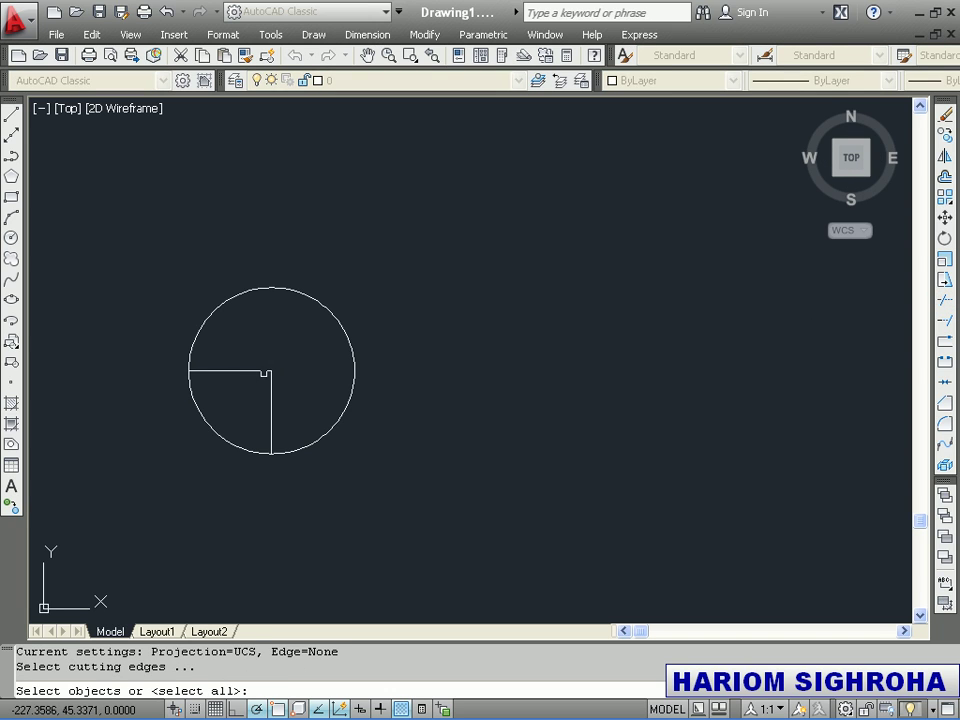
{"action": "left_click", "coordinate": [258, 371]}
{"action": "left_click", "coordinate": [270, 389]}
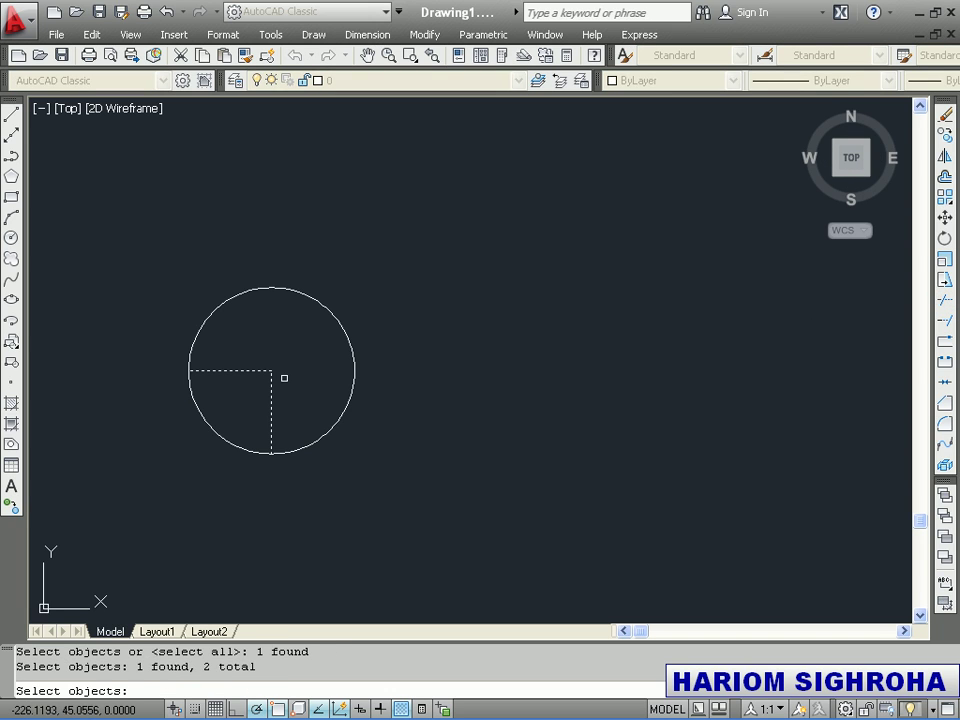
{"action": "key", "text": "Return"}
{"action": "left_click", "coordinate": [332, 424]}
{"action": "right_click", "coordinate": [333, 395]}
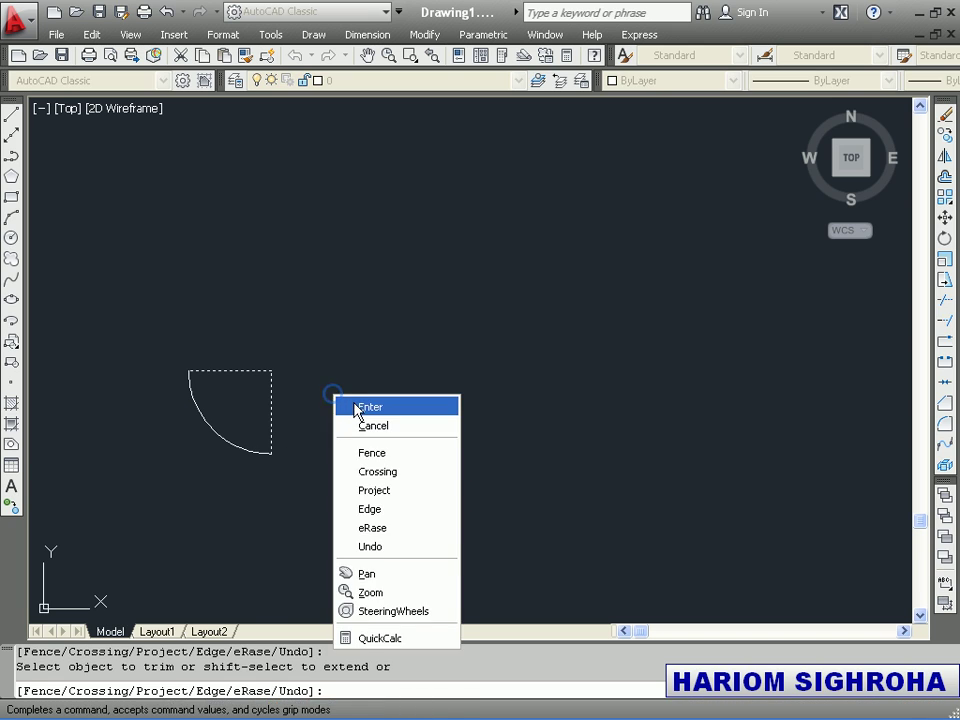
{"action": "left_click", "coordinate": [356, 401]}
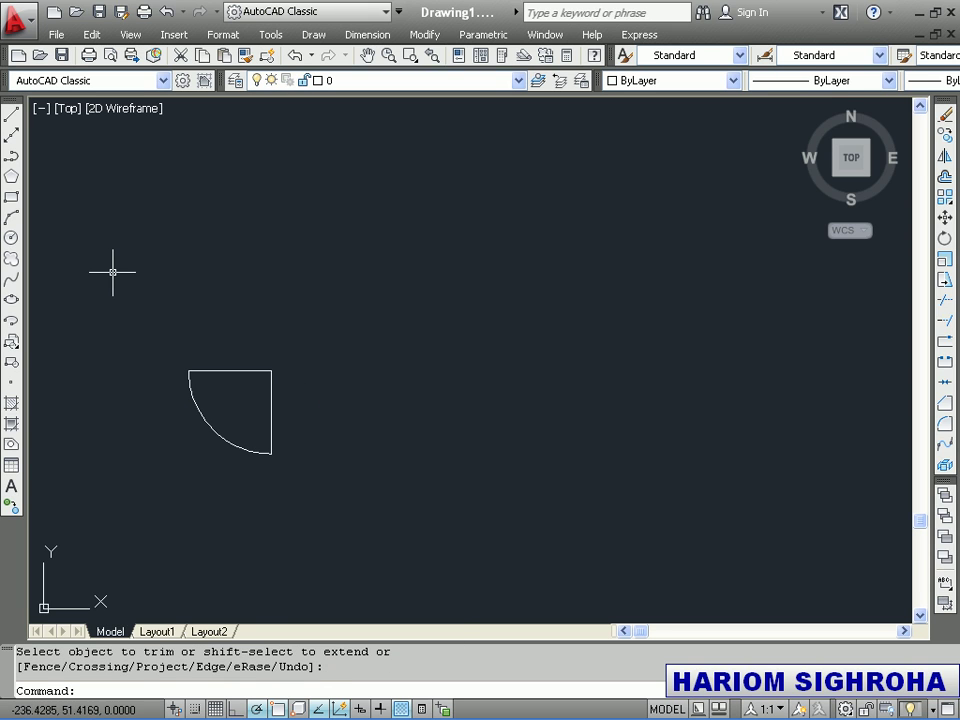
- Window-select the arc and both lines and convert them into a region
{"action": "left_click", "coordinate": [14, 443]}
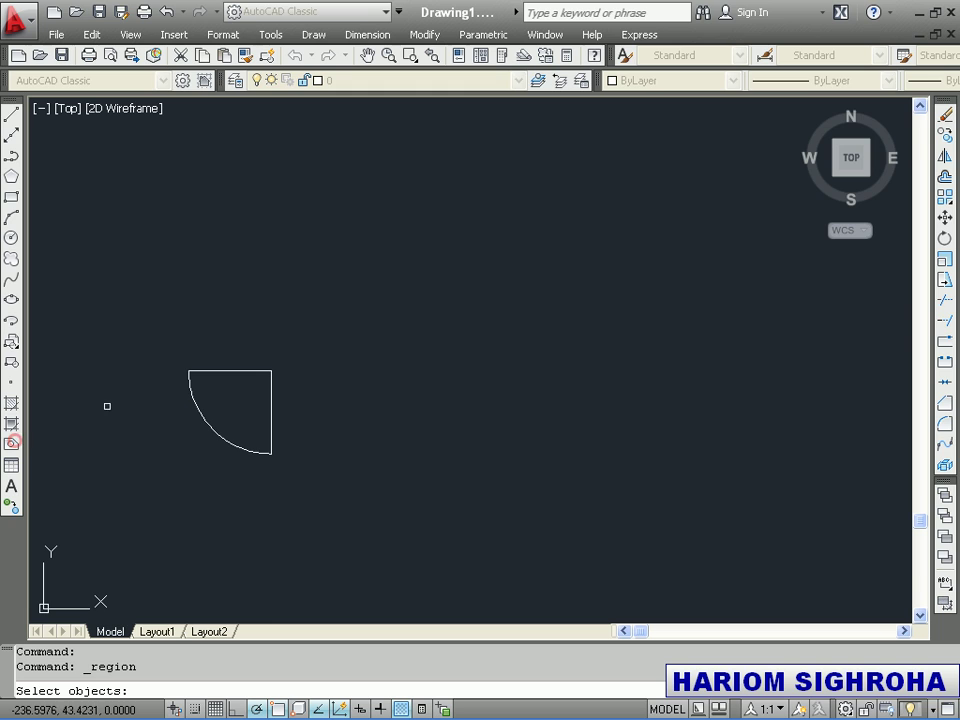
{"action": "left_click", "coordinate": [171, 336]}
{"action": "left_click", "coordinate": [324, 484]}
{"action": "key", "text": "Return"}
- Revolve the quarter-circle region 360° about its straight edge into a small hemisphere
{"action": "type", "text": "REV"}
{"action": "key", "text": "Return"}
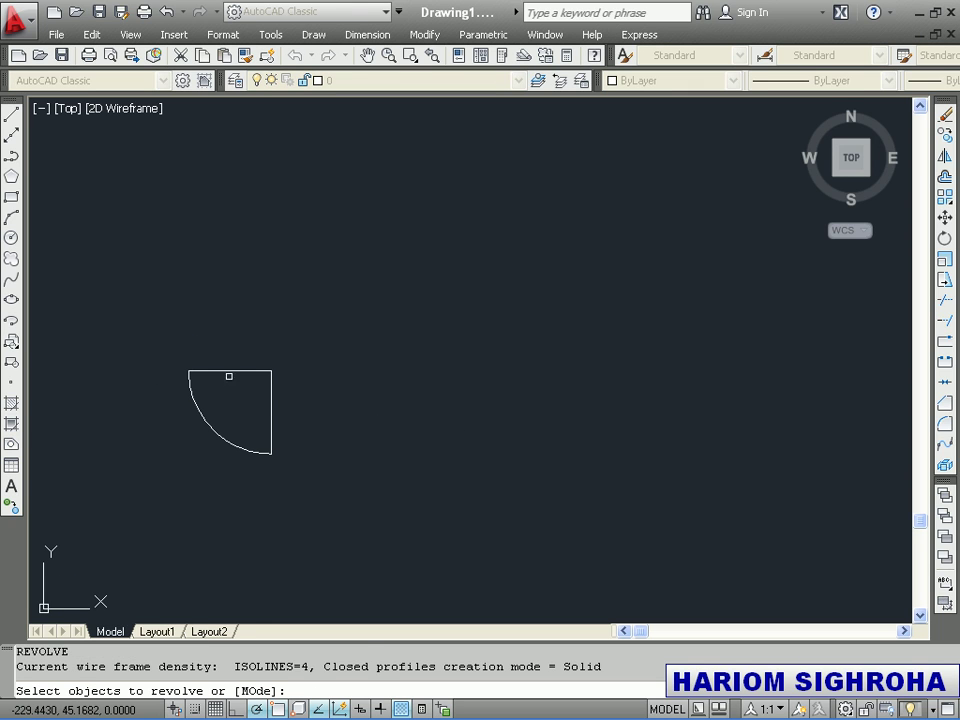
{"action": "left_click", "coordinate": [229, 372]}
{"action": "right_click", "coordinate": [231, 375]}
{"action": "left_click", "coordinate": [248, 388]}
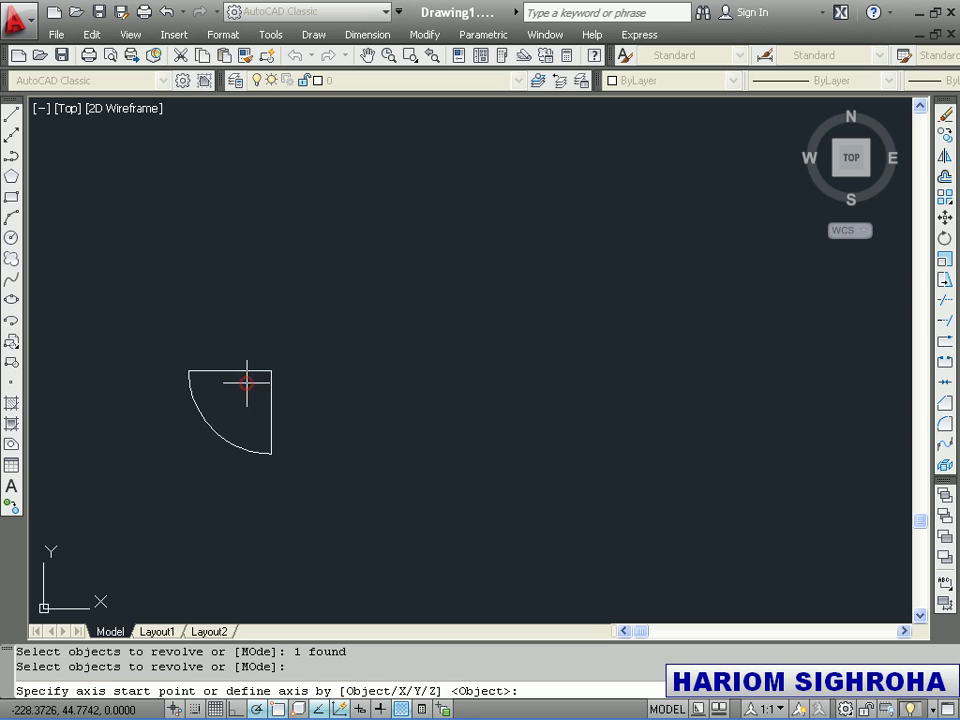
{"action": "left_click", "coordinate": [271, 370]}
{"action": "left_click", "coordinate": [188, 370]}
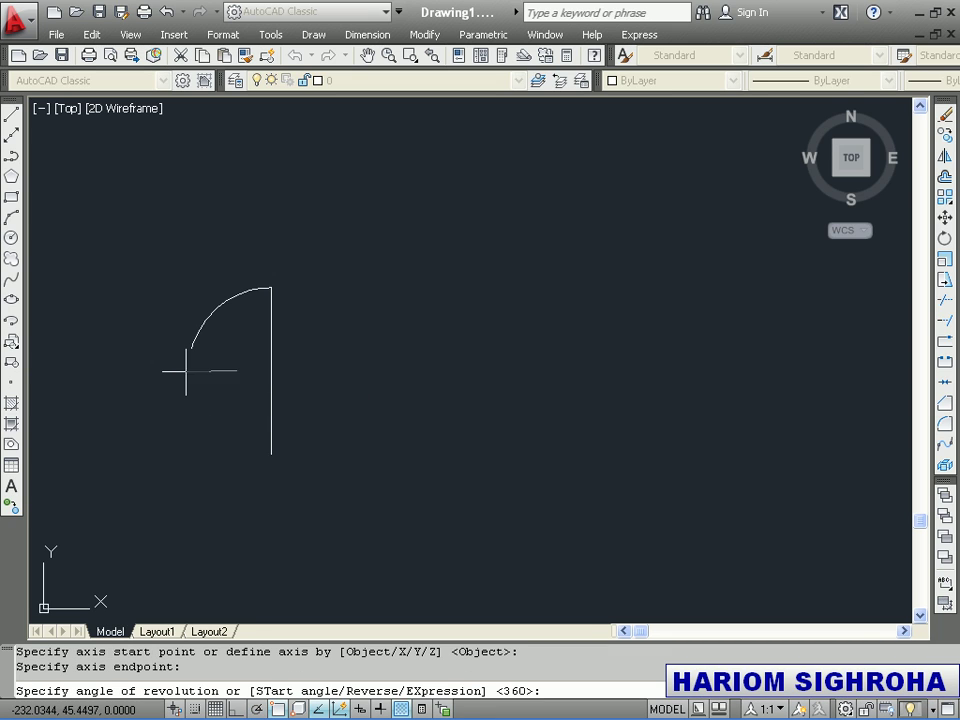
{"action": "type", "text": "360"}
{"action": "key", "text": "Return"}
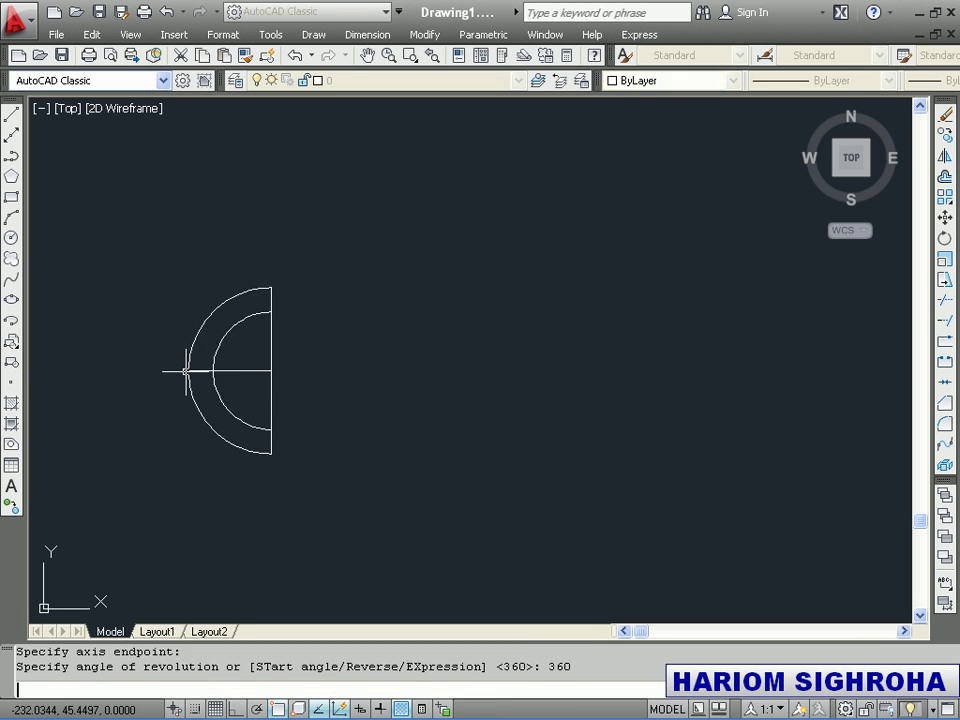
{"action": "scroll", "coordinate": [185, 371], "scroll_direction": "down", "scroll_amount": 2}
{"action": "scroll", "coordinate": [185, 371], "scroll_direction": "down", "scroll_amount": 3}
{"action": "scroll", "coordinate": [355, 373], "scroll_direction": "down", "scroll_amount": 3}
{"action": "scroll", "coordinate": [357, 376], "scroll_direction": "down", "scroll_amount": 1}
{"action": "middle_click_drag", "start_coordinate": [319, 431], "coordinate": [250, 440]}
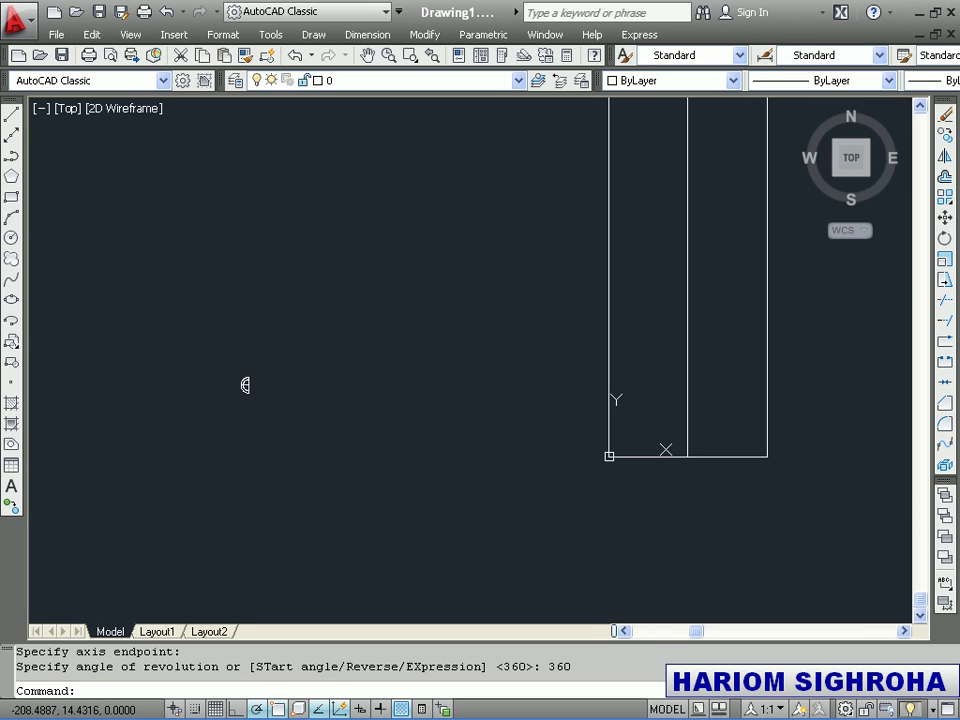
- Copy the small solid from its centre to 0,10,0, then every 15 units up to 0,145,0
{"action": "left_click", "coordinate": [944, 135]}
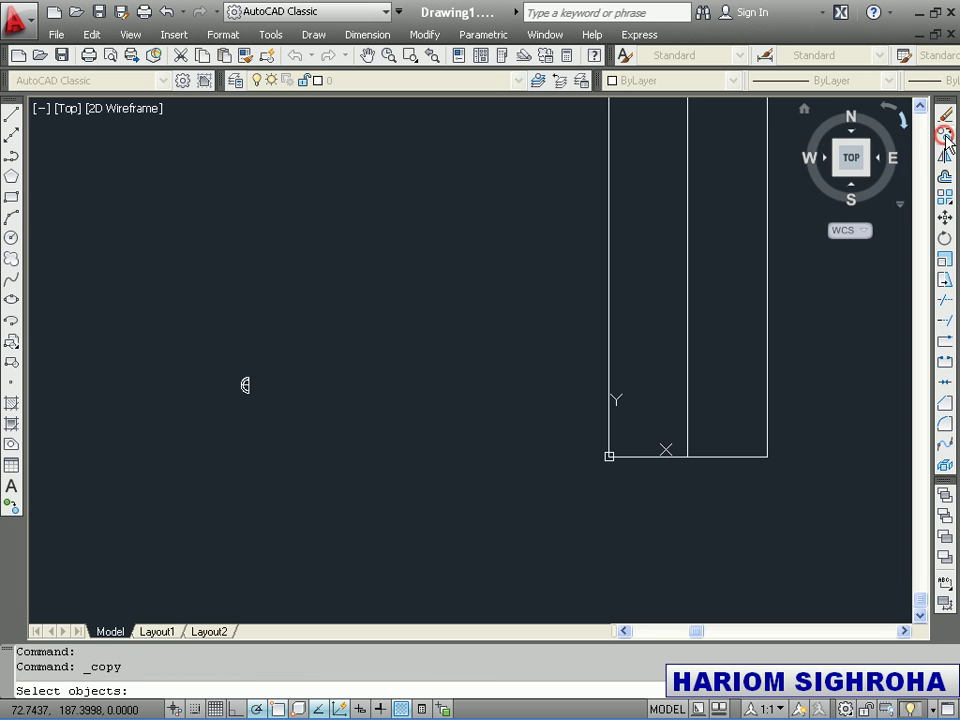
{"action": "left_click", "coordinate": [246, 385]}
{"action": "key", "text": "Return"}
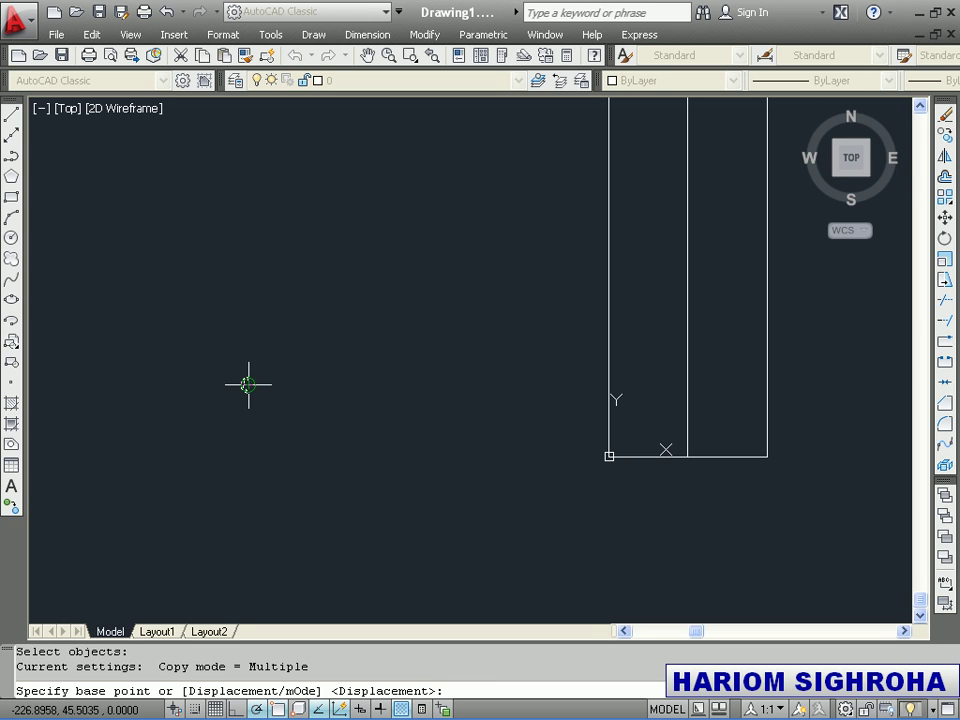
{"action": "left_click", "coordinate": [248, 385]}
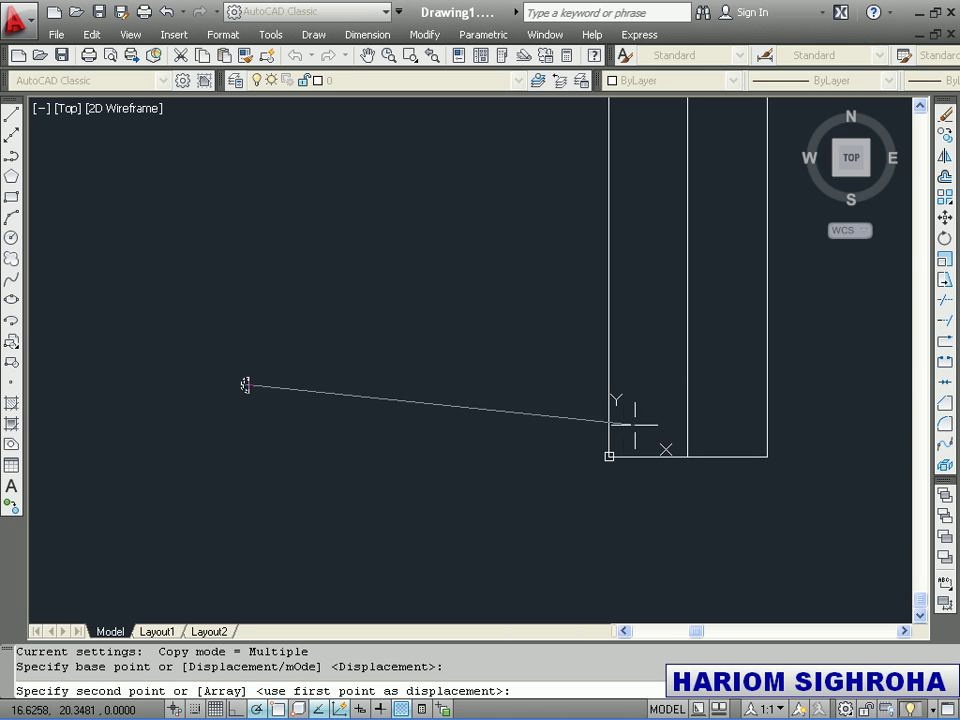
{"action": "type", "text": "0,10,0"}
{"action": "key", "text": "Return"}
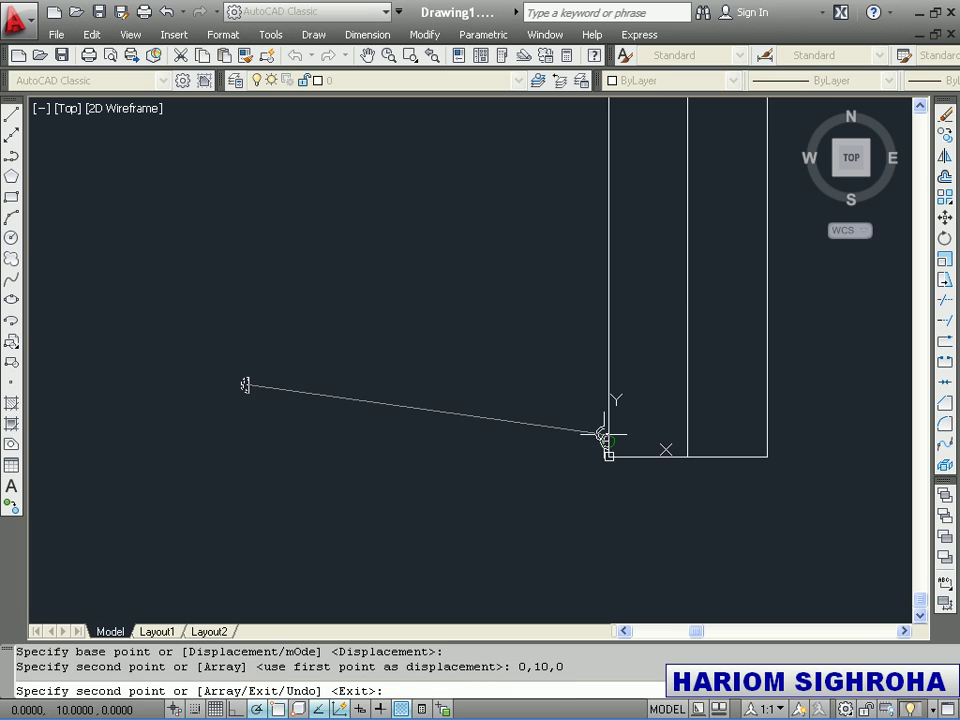
{"action": "type", "text": "0,25,0"}
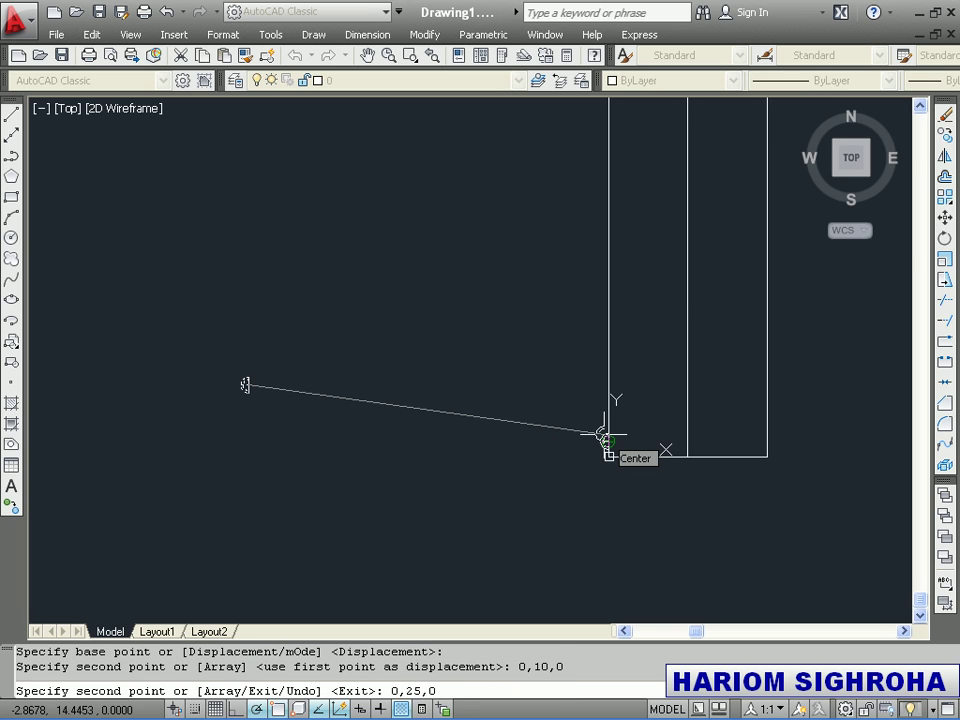
{"action": "key", "text": "Return"}
{"action": "type", "text": "0,40,0"}
{"action": "key", "text": "Return"}
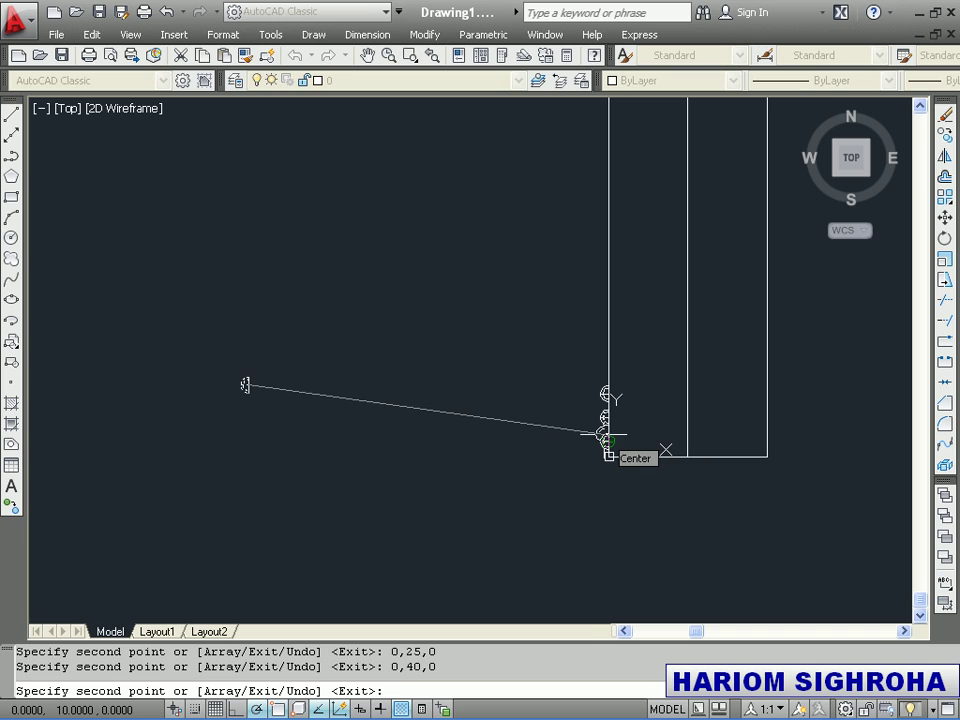
{"action": "type", "text": "0,55,0"}
{"action": "key", "text": "Return"}
{"action": "type", "text": "0"}
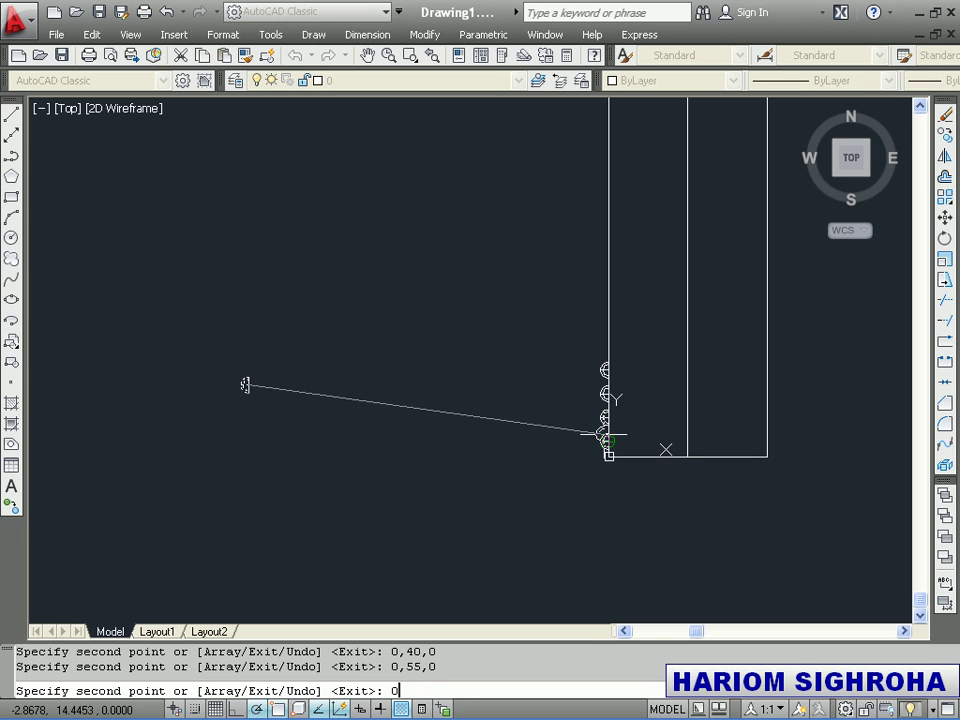
{"action": "type", "text": ",70,0"}
{"action": "key", "text": "Return"}
{"action": "type", "text": "0,85,0"}
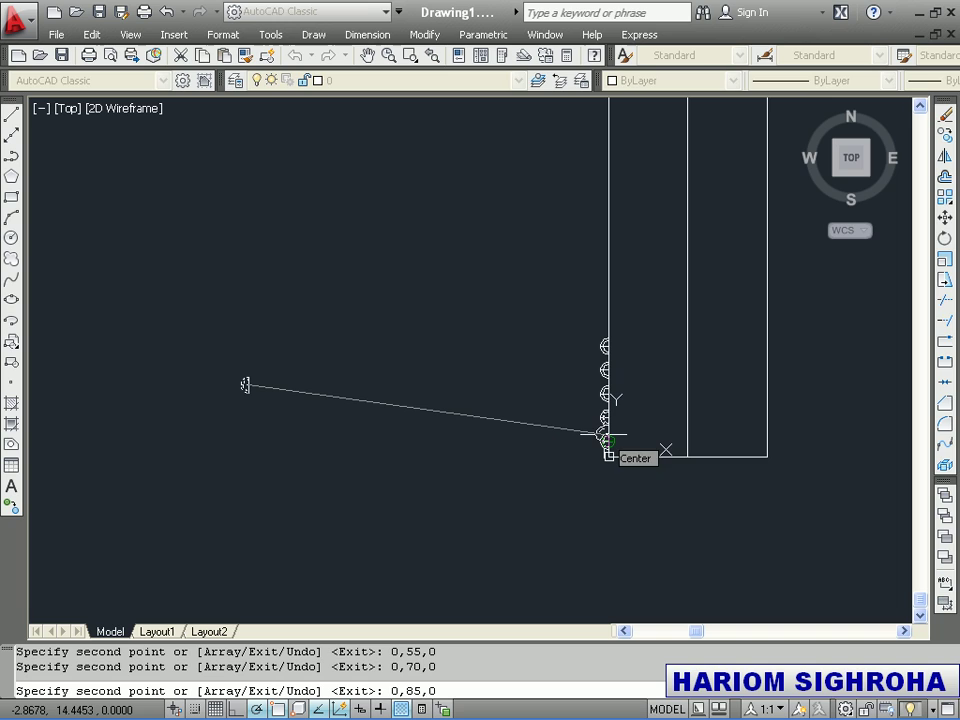
{"action": "key", "text": "Return"}
{"action": "type", "text": "0,100,0"}
{"action": "key", "text": "Return"}
{"action": "type", "text": "0,115,0"}
{"action": "key", "text": "Return"}
{"action": "type", "text": "0,"}
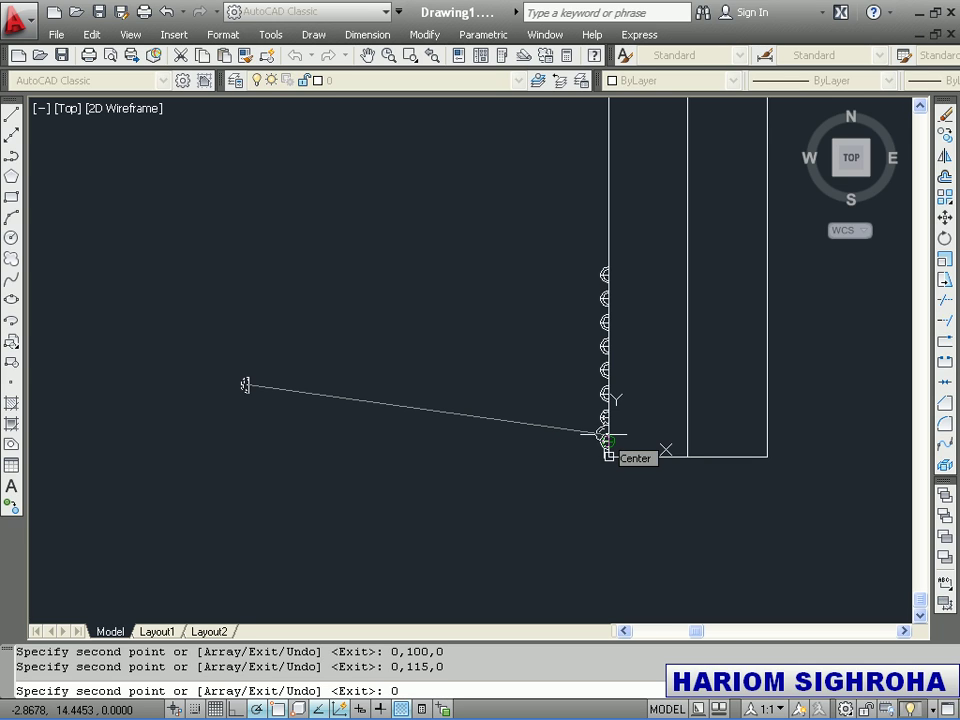
{"action": "type", "text": "130,0"}
{"action": "key", "text": "Return"}
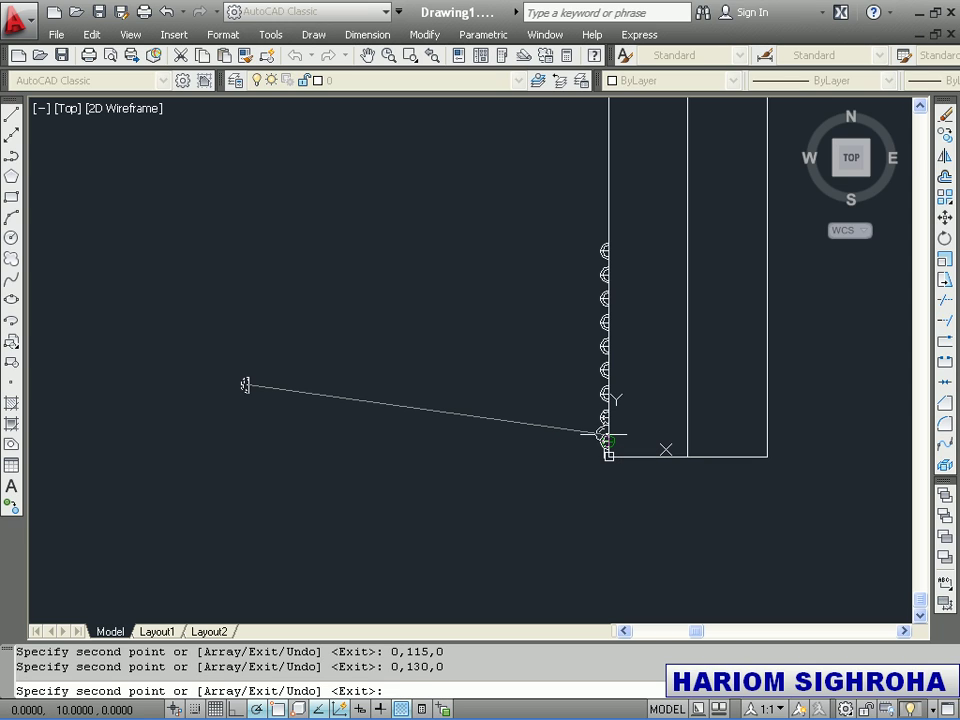
{"action": "type", "text": "0,145,"}
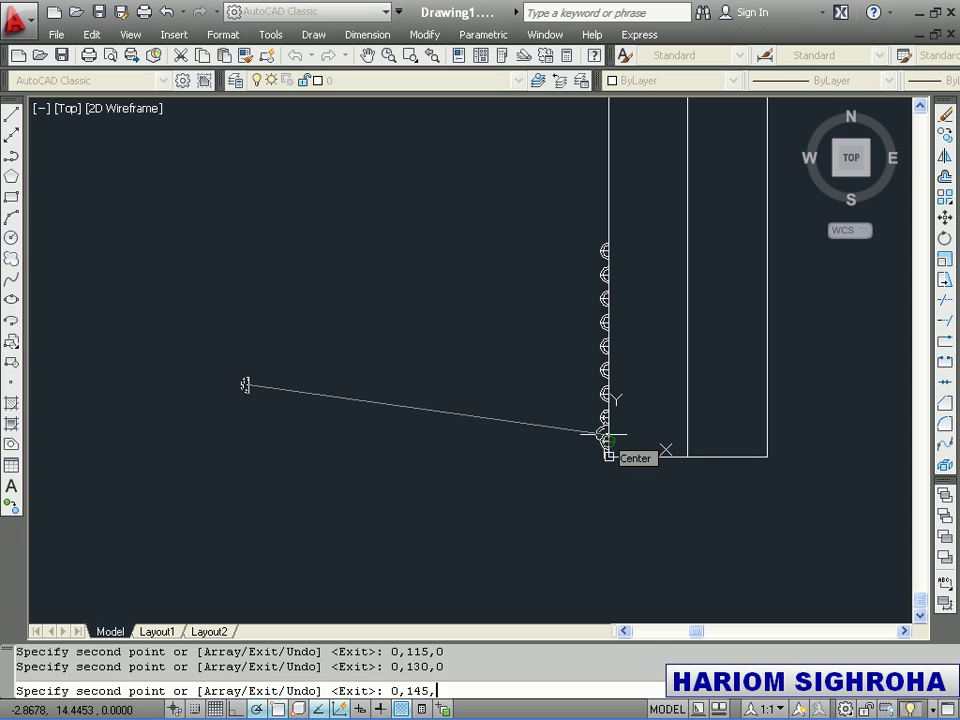
{"action": "type", "text": "0"}
{"action": "key", "text": "Return"}
- Add further copies from 0,160,0 through 0,295,0 in 15-unit steps
{"action": "type", "text": "0,160,0"}
{"action": "key", "text": "Return"}
{"action": "type", "text": "0,175,0"}
{"action": "key", "text": "Return"}
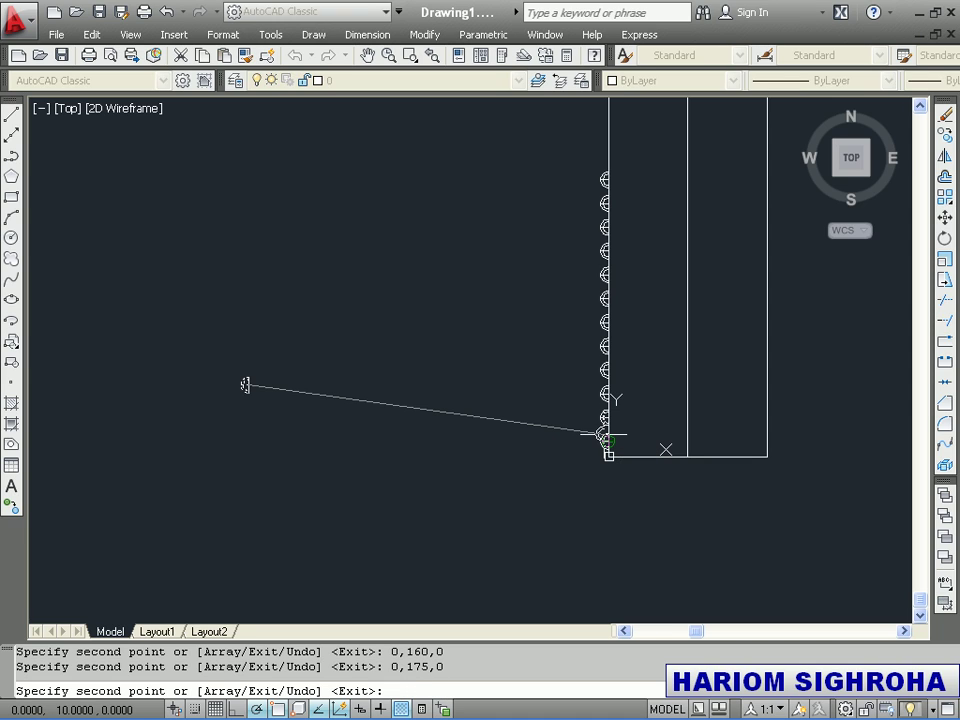
{"action": "type", "text": "0,190,0"}
{"action": "key", "text": "Return"}
{"action": "type", "text": "0,205,0"}
{"action": "key", "text": "Return"}
{"action": "type", "text": "0,220,"}
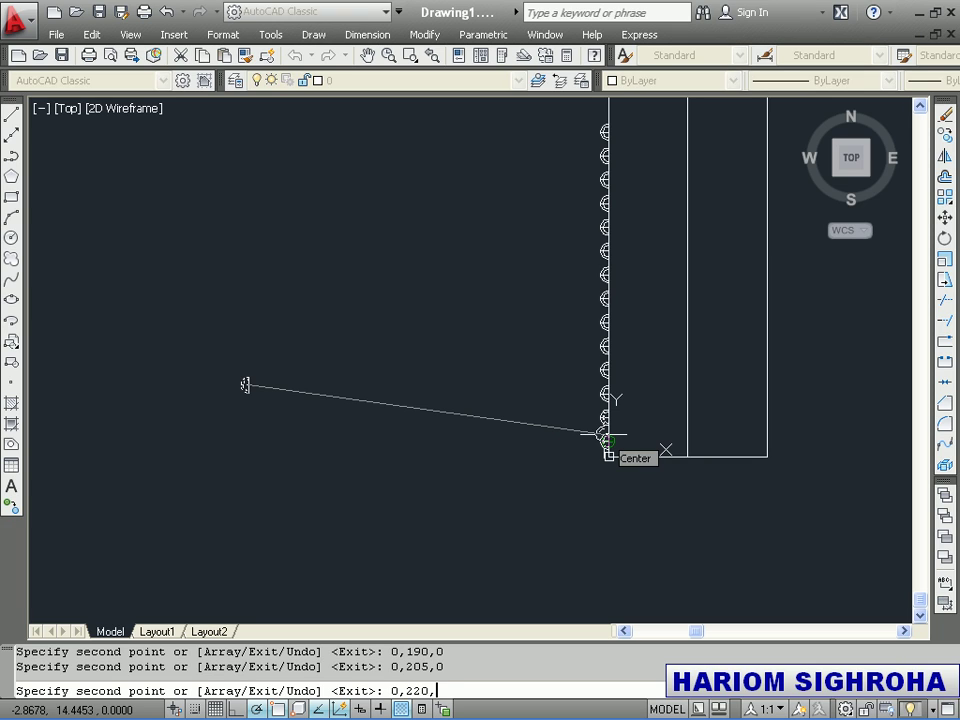
{"action": "type", "text": "0"}
{"action": "key", "text": "Return"}
{"action": "type", "text": "0,"}
{"action": "type", "text": "235,0"}
{"action": "key", "text": "Return"}
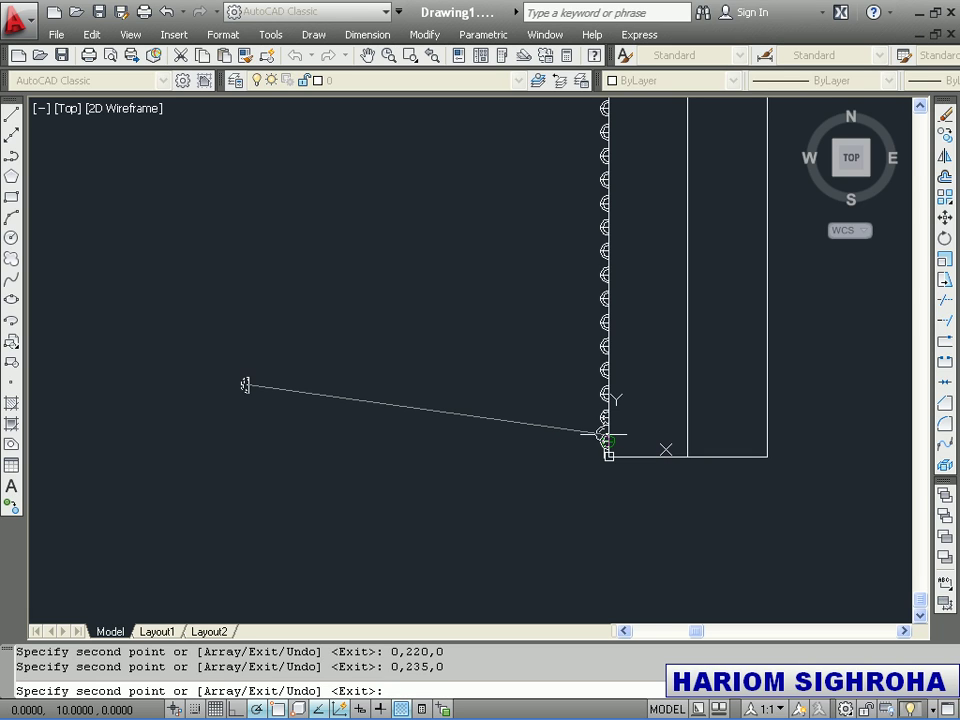
{"action": "type", "text": "0,250,0"}
{"action": "key", "text": "Return"}
{"action": "type", "text": "0"}
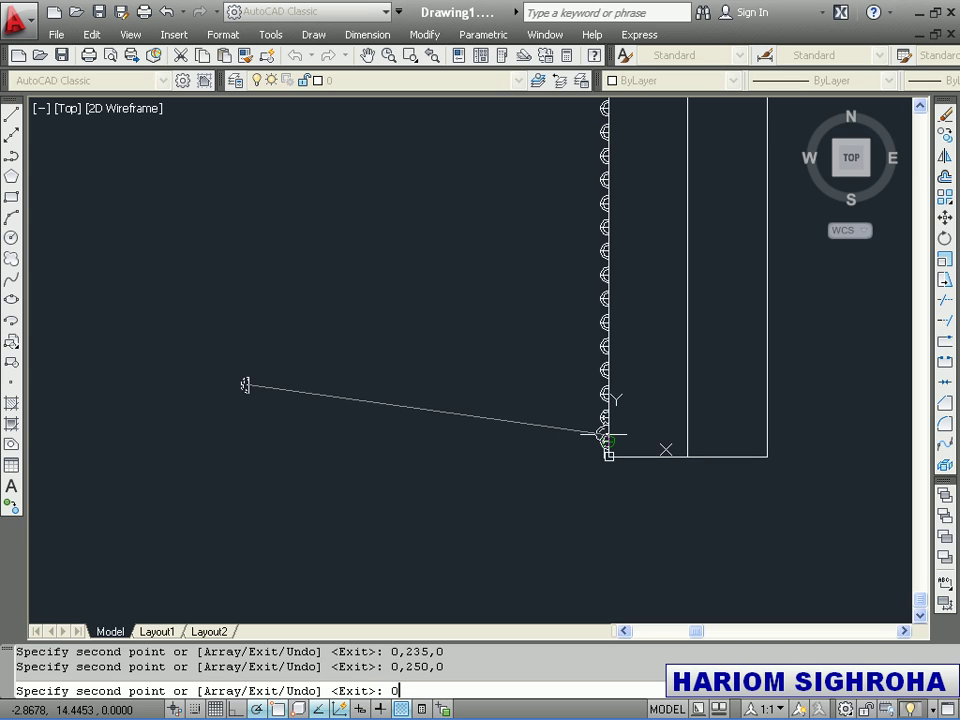
{"action": "type", "text": ",265,"}
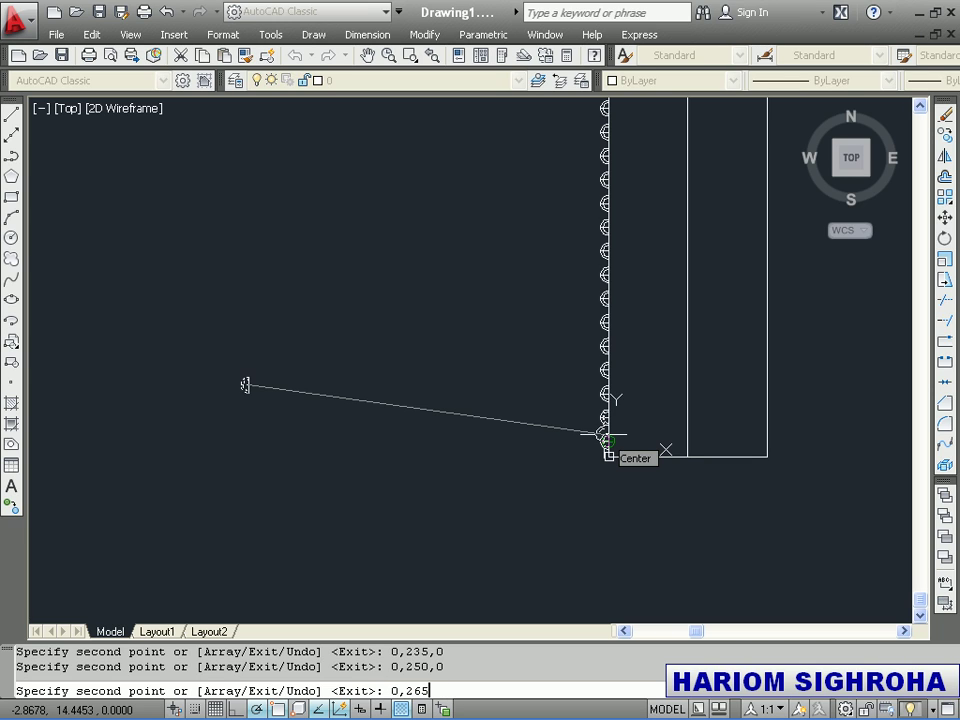
{"action": "type", "text": "0"}
{"action": "key", "text": "Return"}
{"action": "type", "text": "0"}
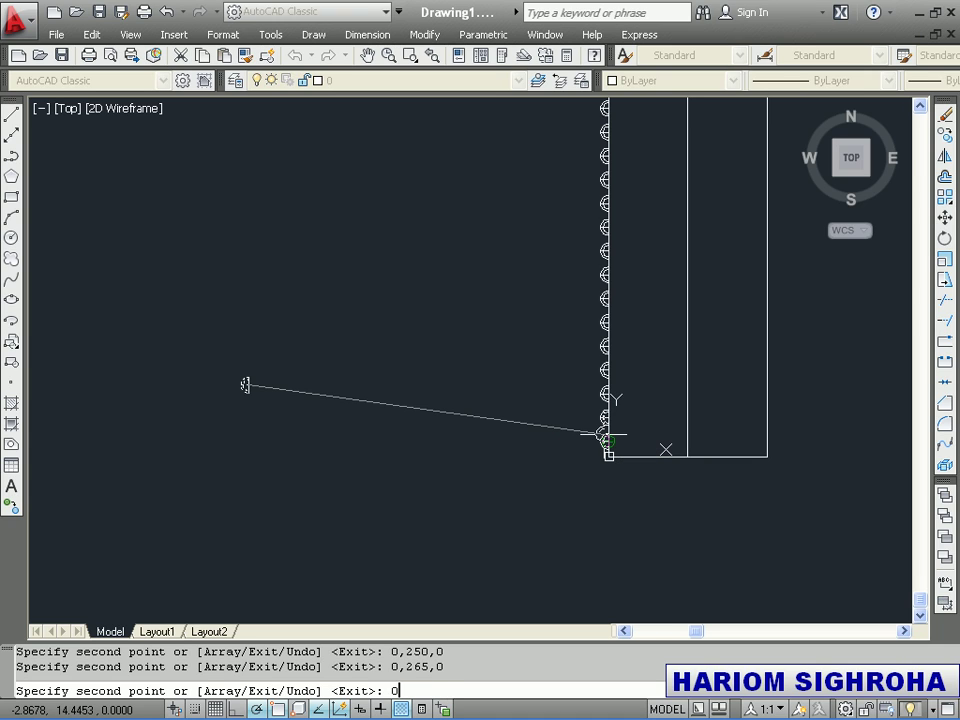
{"action": "type", "text": ",280,0"}
{"action": "key", "text": "Return"}
{"action": "type", "text": "0,2"}
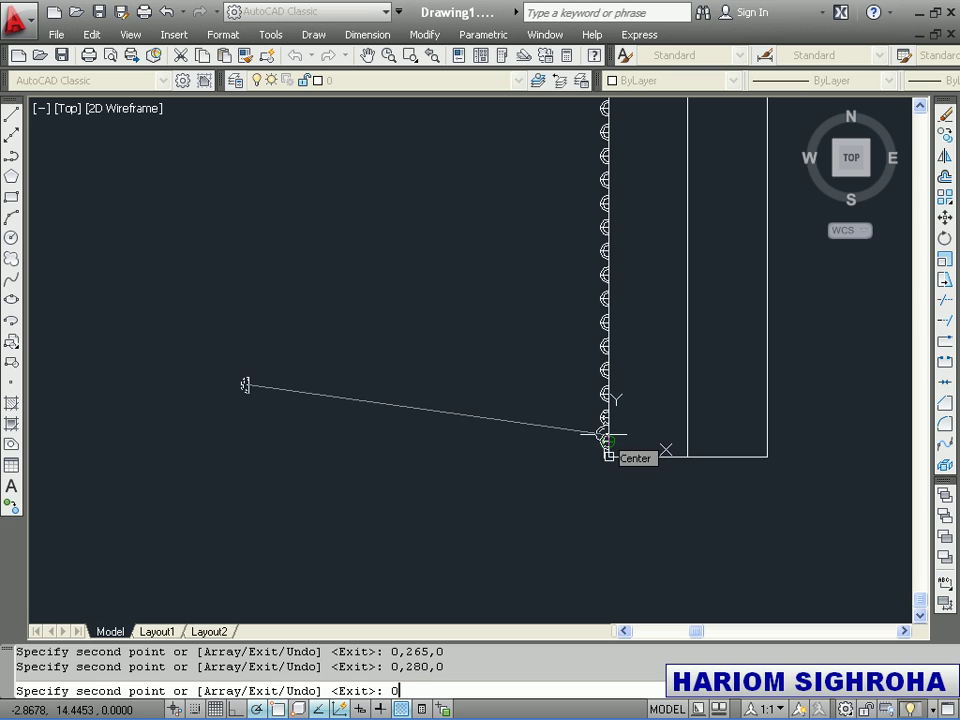
{"action": "type", "text": "95,0"}
{"action": "key", "text": "Return"}
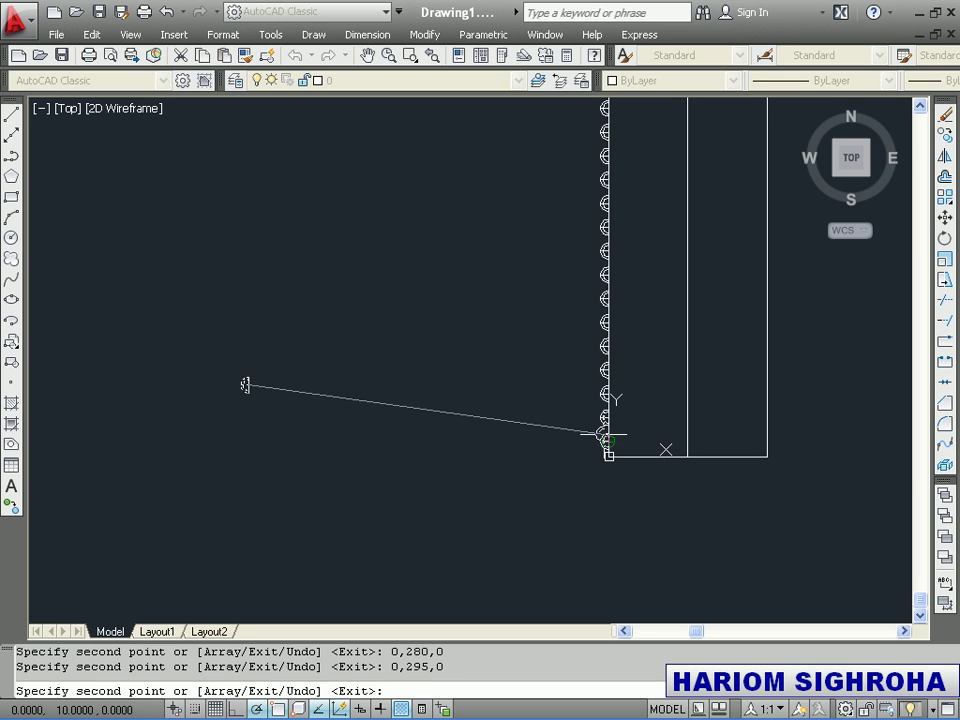
{"action": "key", "text": "Return"}
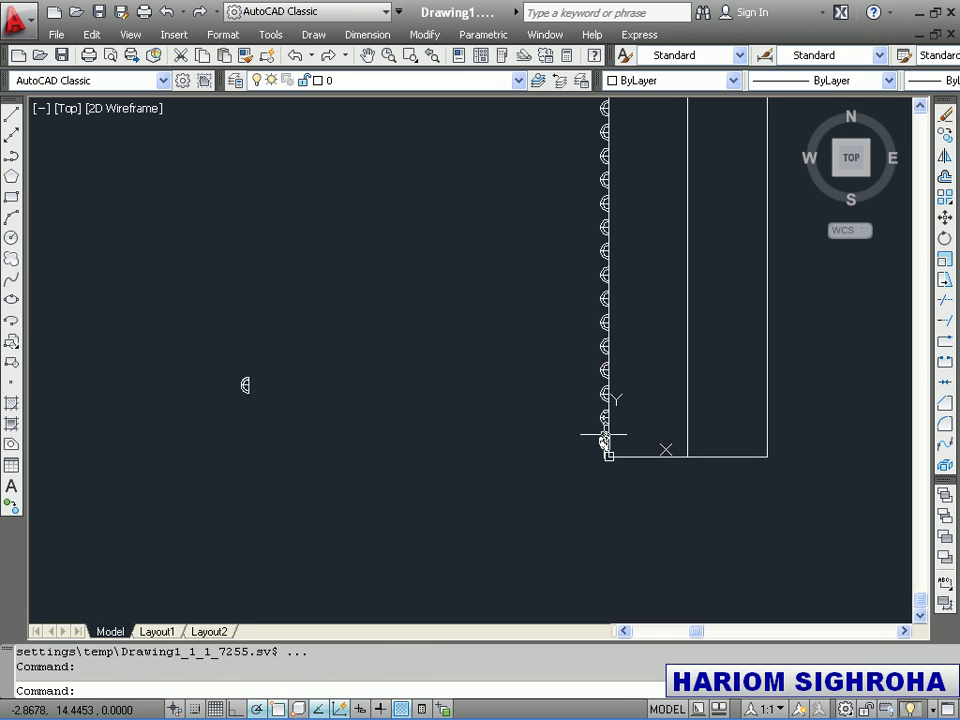
- 3D polar-array the 20 bumps 16 times through 360°, rotated, about the pin's central axis
{"action": "middle_click_drag", "start_coordinate": [630, 306], "coordinate": [507, 447]}
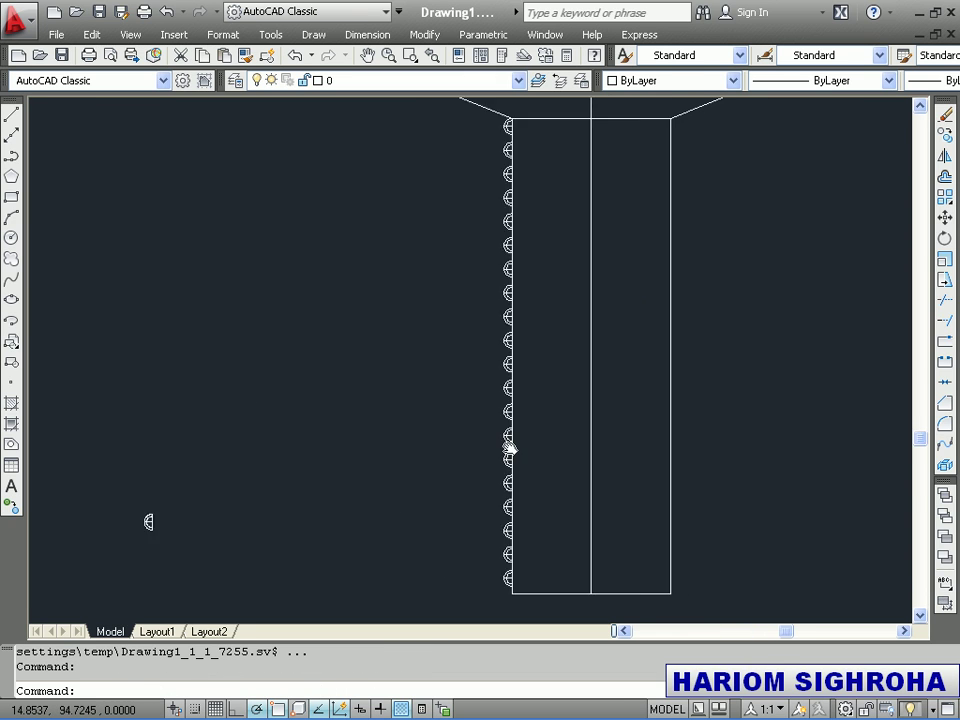
{"action": "left_click", "coordinate": [425, 36]}
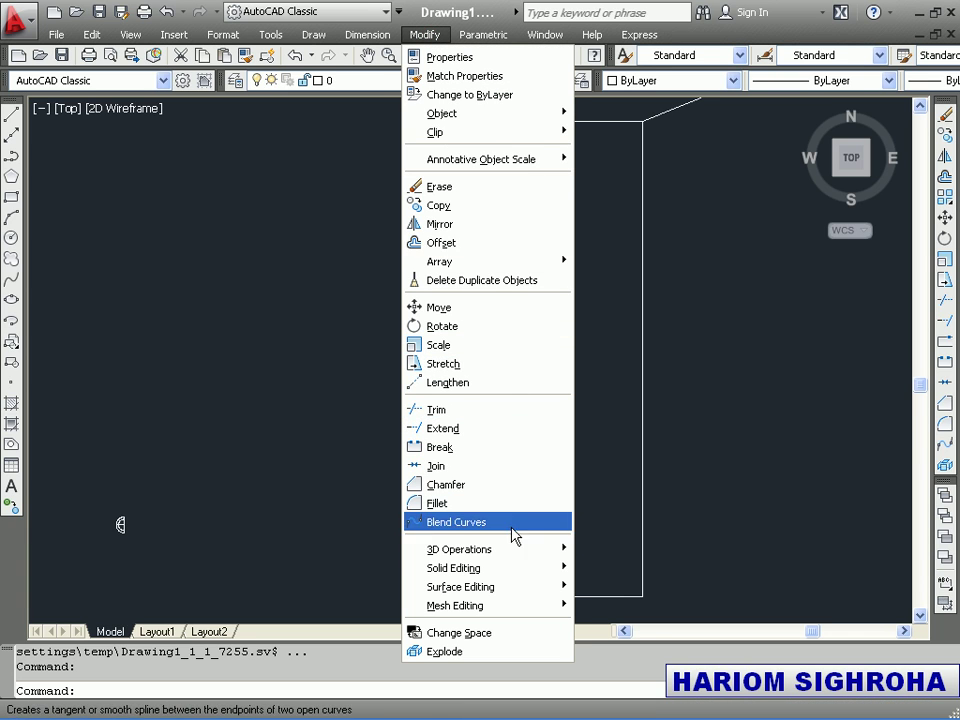
{"action": "left_click", "coordinate": [621, 401]}
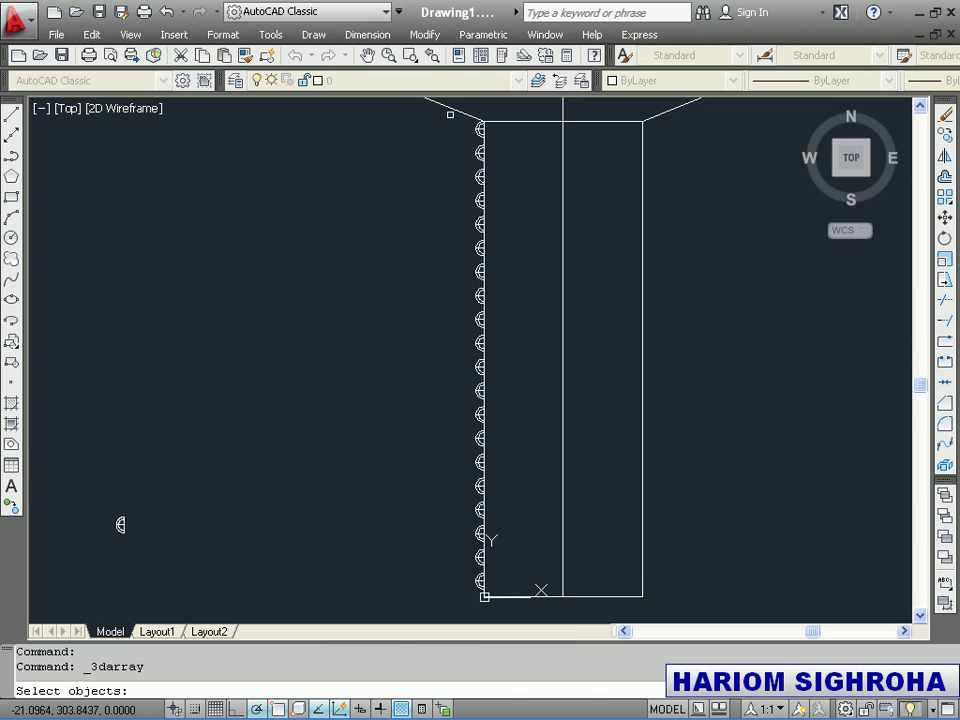
{"action": "left_click", "coordinate": [437, 115]}
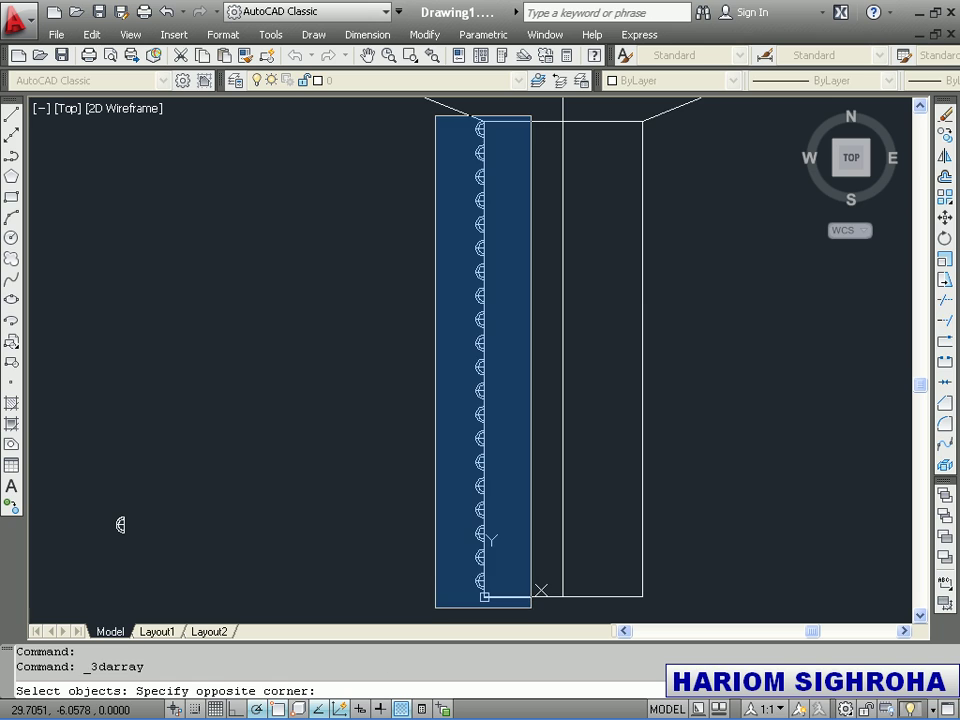
{"action": "left_click", "coordinate": [529, 564]}
{"action": "key", "text": "Return"}
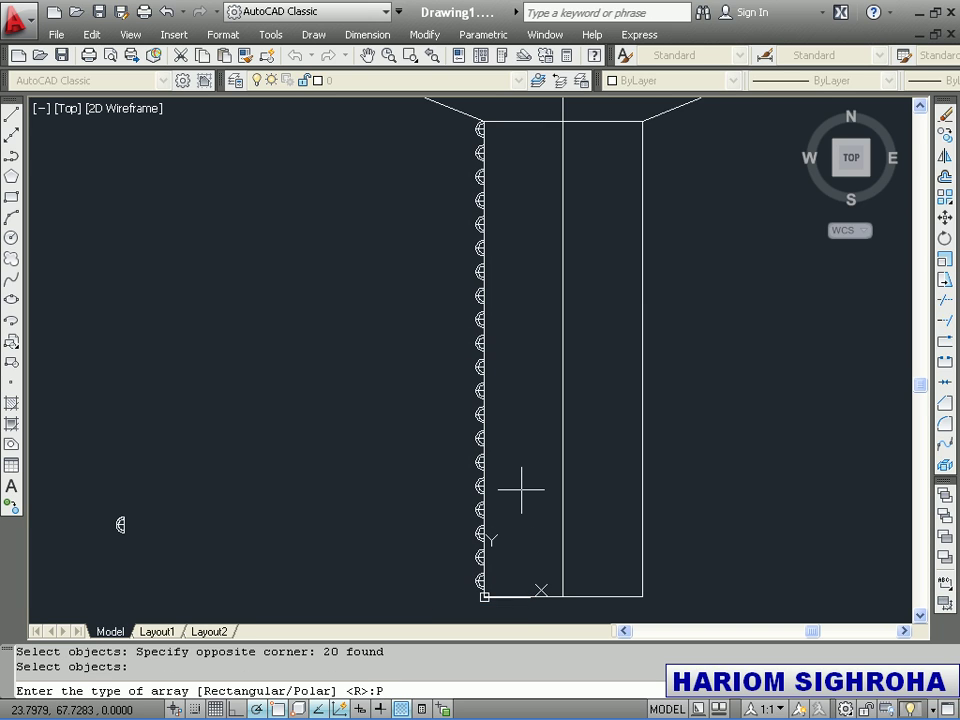
{"action": "key", "text": "Return"}
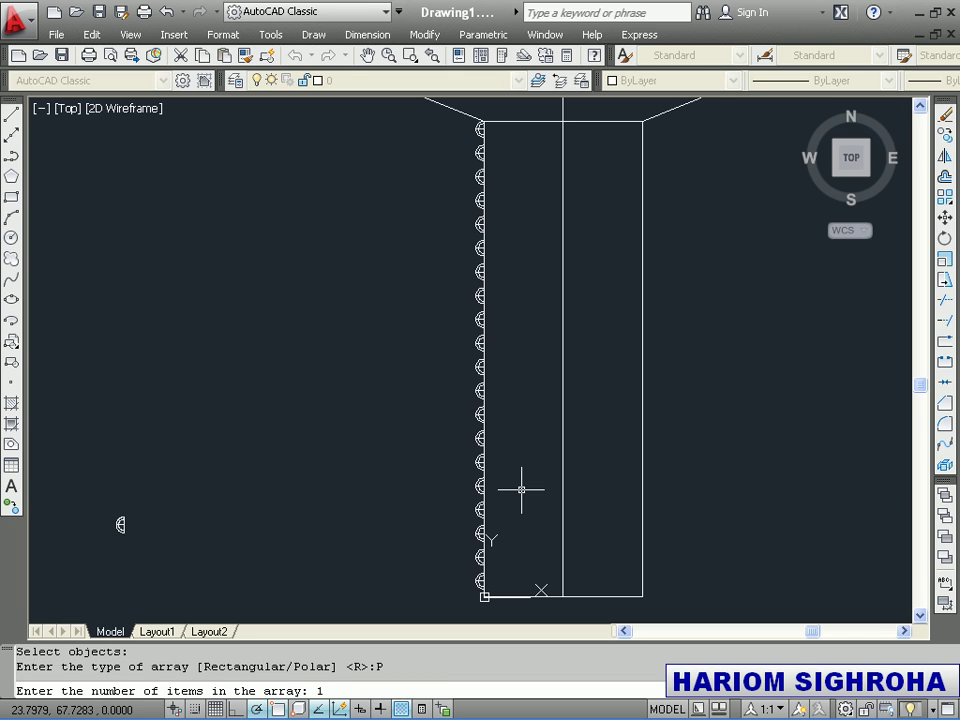
{"action": "key", "text": "Return"}
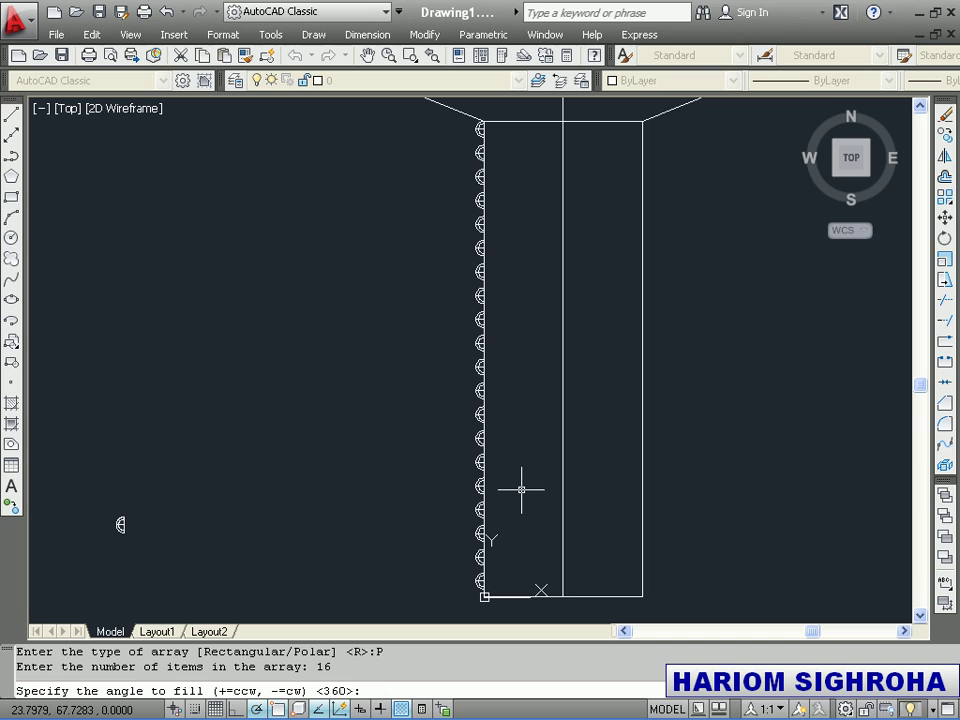
{"action": "type", "text": "360"}
{"action": "key", "text": "Return"}
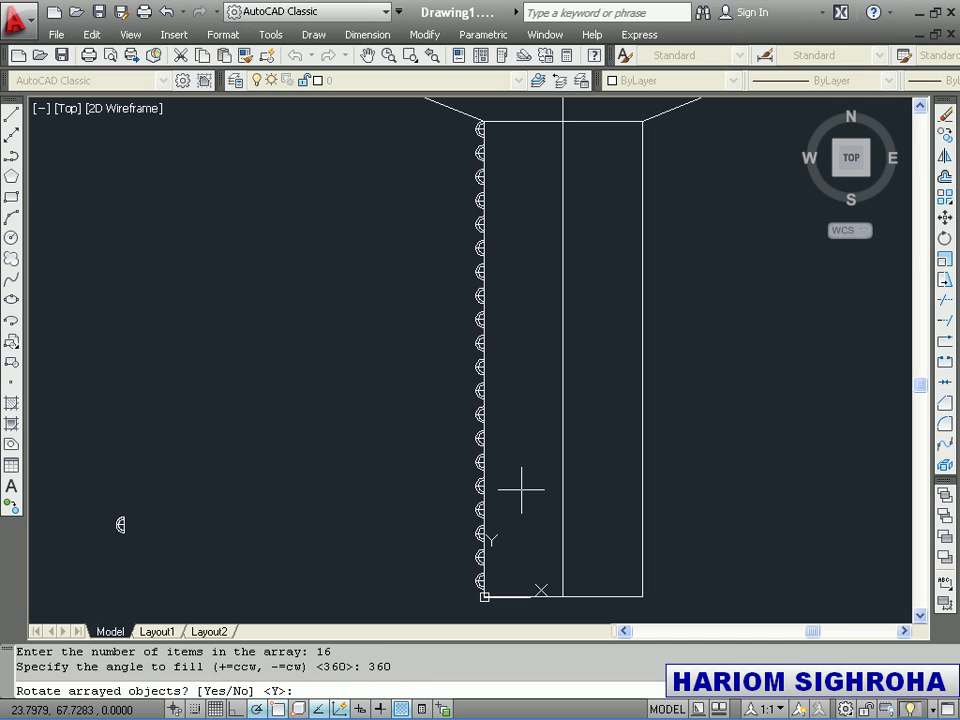
{"action": "type", "text": "Y"}
{"action": "key", "text": "Return"}
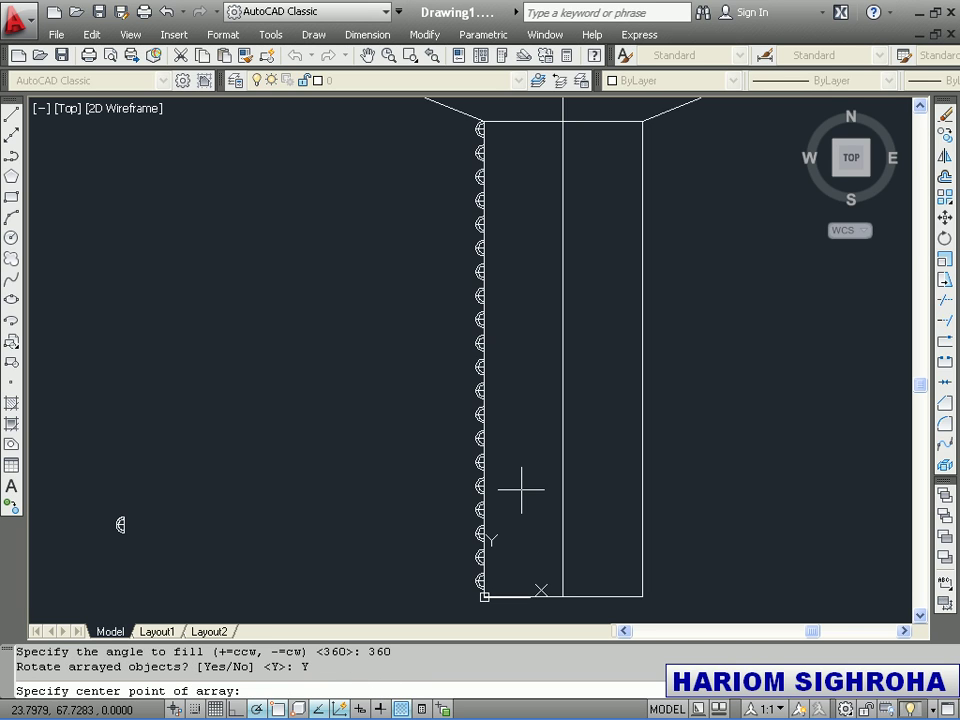
{"action": "left_click", "coordinate": [563, 597]}
{"action": "scroll", "coordinate": [553, 306], "scroll_direction": "down", "scroll_amount": 4}
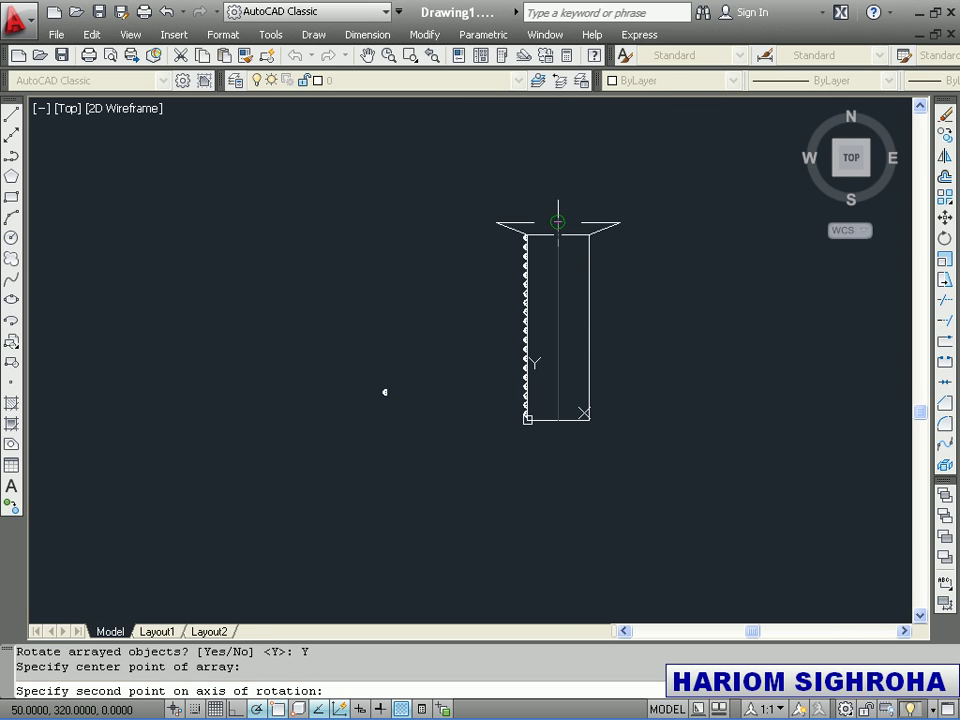
{"action": "left_click", "coordinate": [558, 222]}
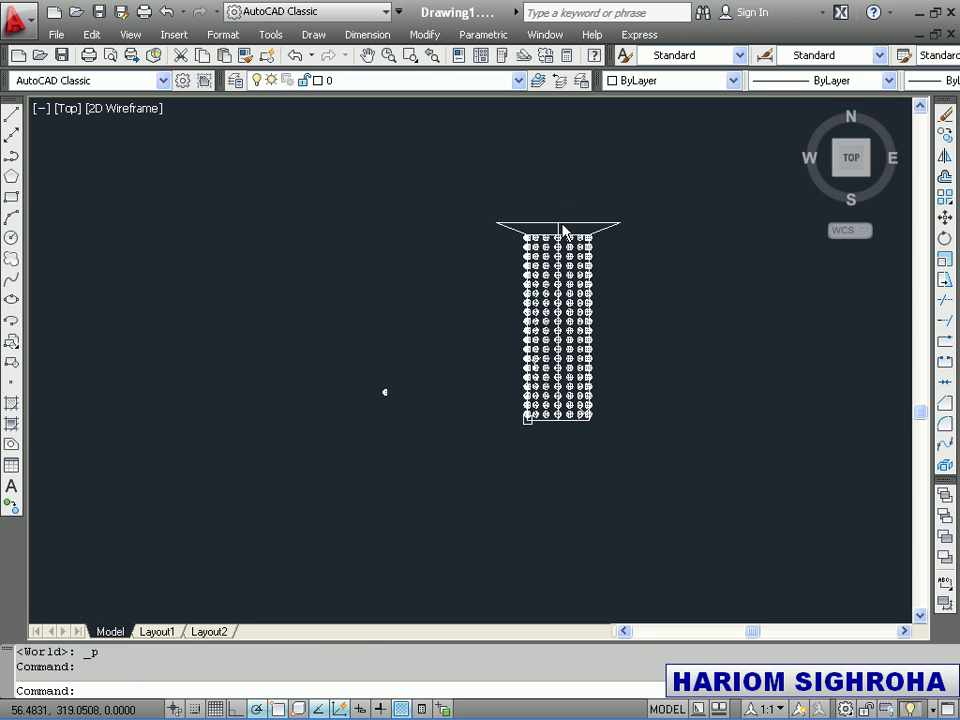
- Tilt the view with Free Orbit to see the bump-covered pin in 3D
{"action": "middle_click_drag", "start_coordinate": [591, 351], "coordinate": [490, 420]}
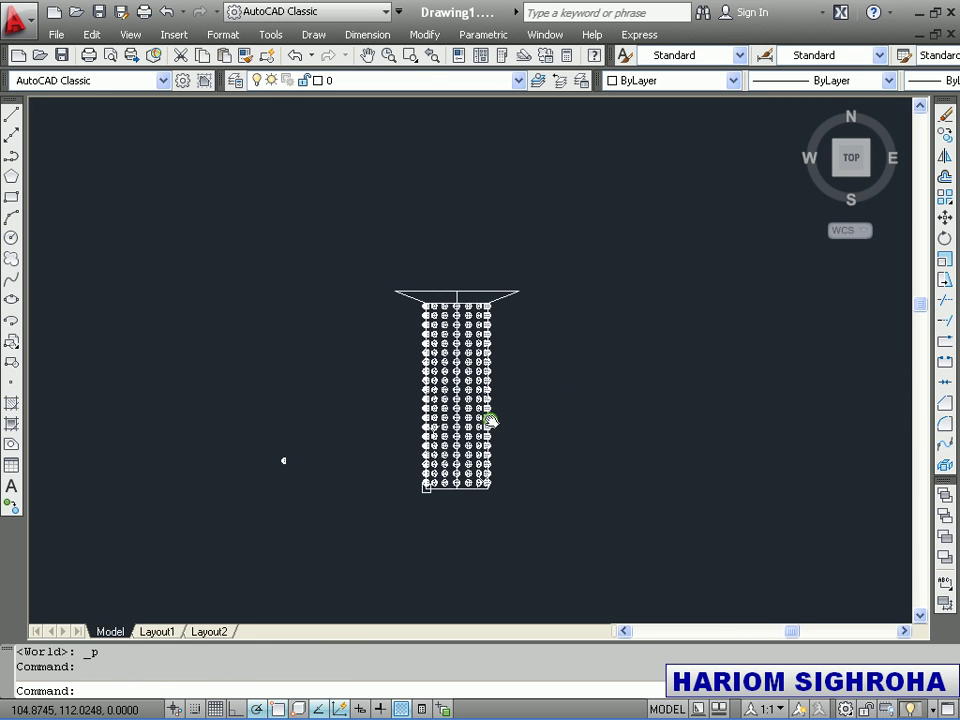
{"action": "left_click", "coordinate": [130, 34]}
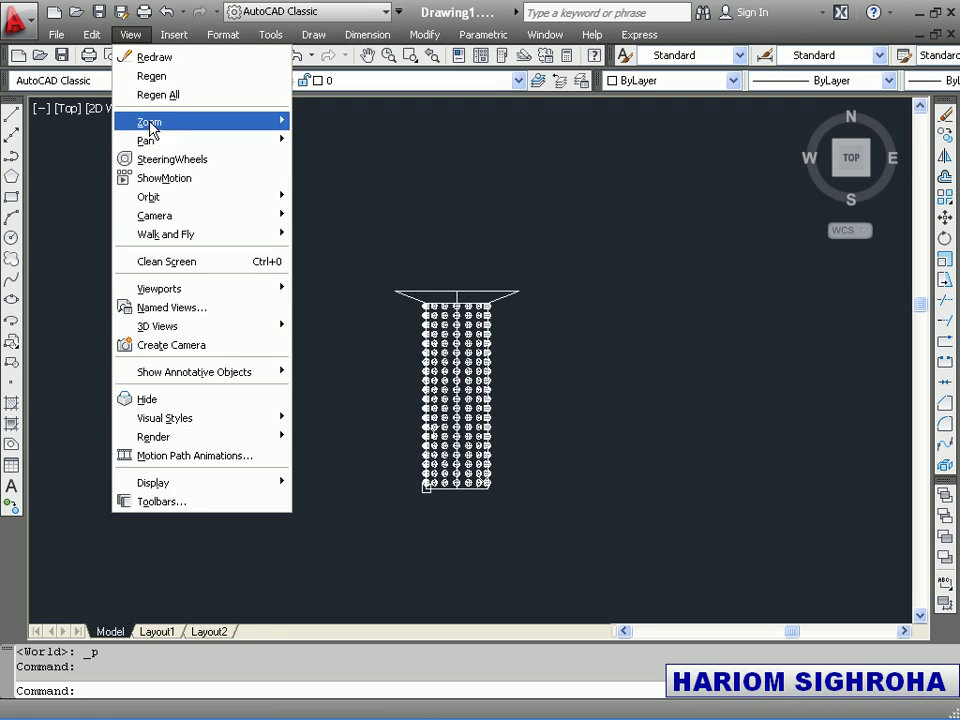
{"action": "mouse_move", "coordinate": [150, 197]}
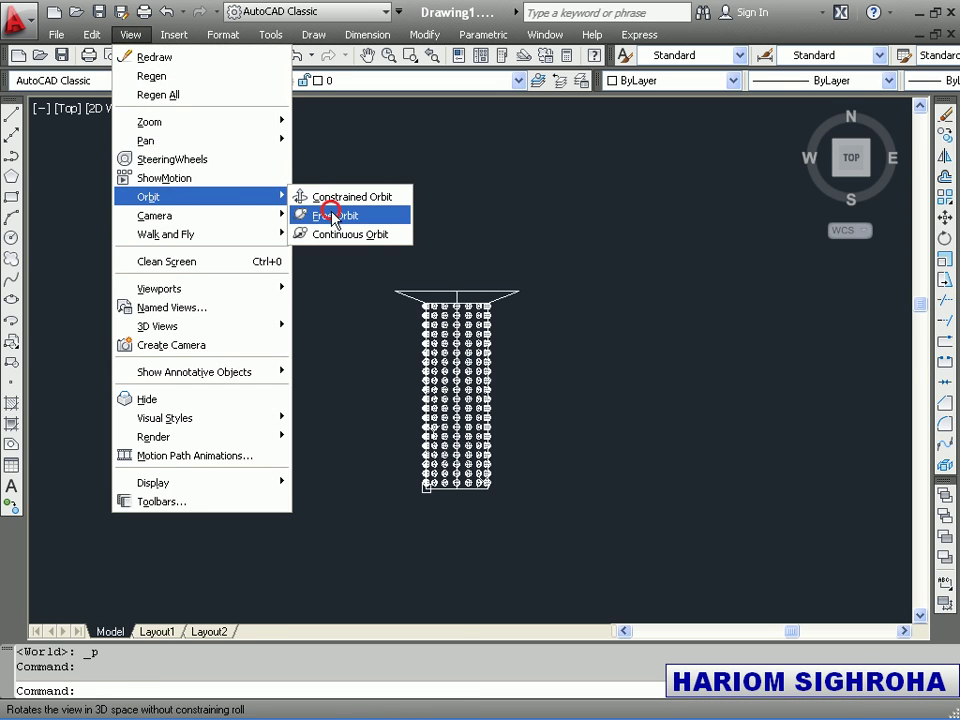
{"action": "left_click", "coordinate": [333, 216]}
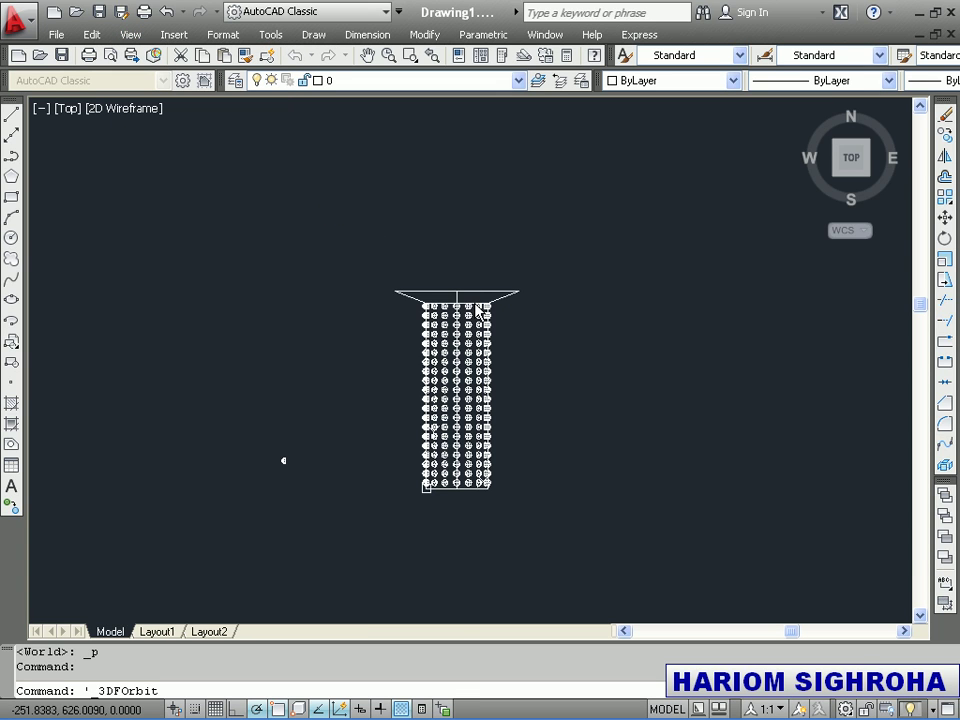
{"action": "left_click_drag", "start_coordinate": [410, 338], "coordinate": [407, 452]}
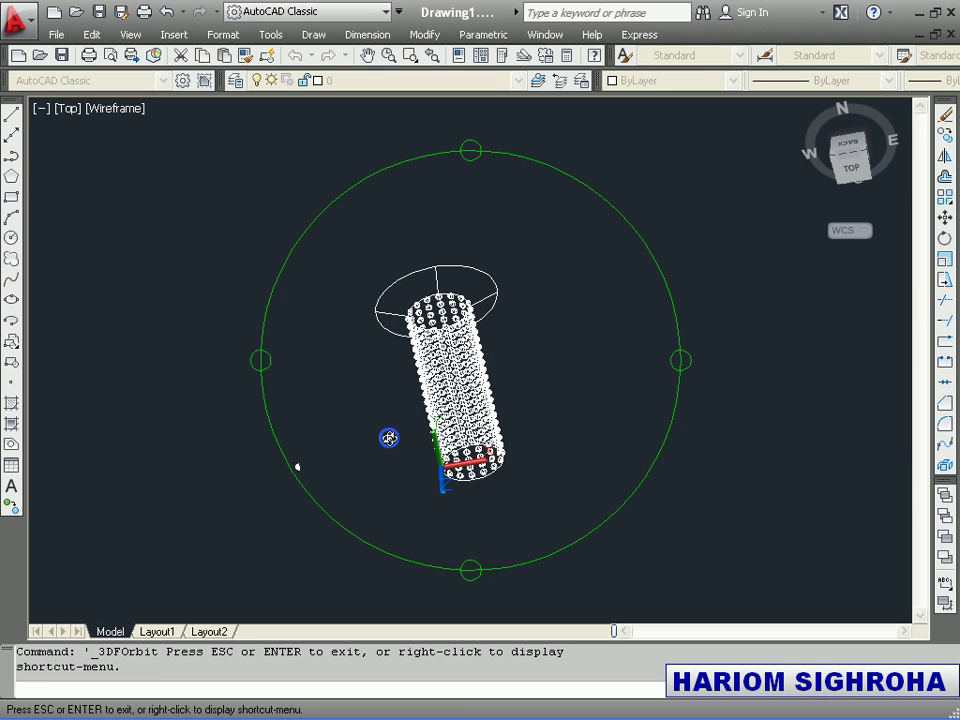
{"action": "right_click", "coordinate": [389, 438]}
{"action": "left_click", "coordinate": [430, 145]}
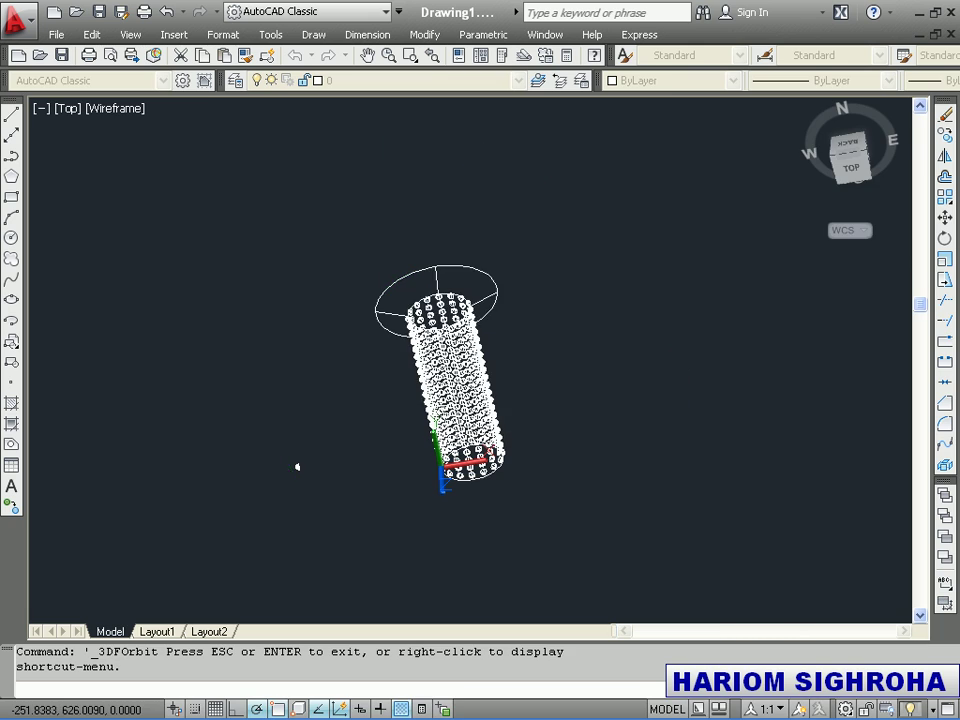
{"action": "left_click", "coordinate": [297, 467]}
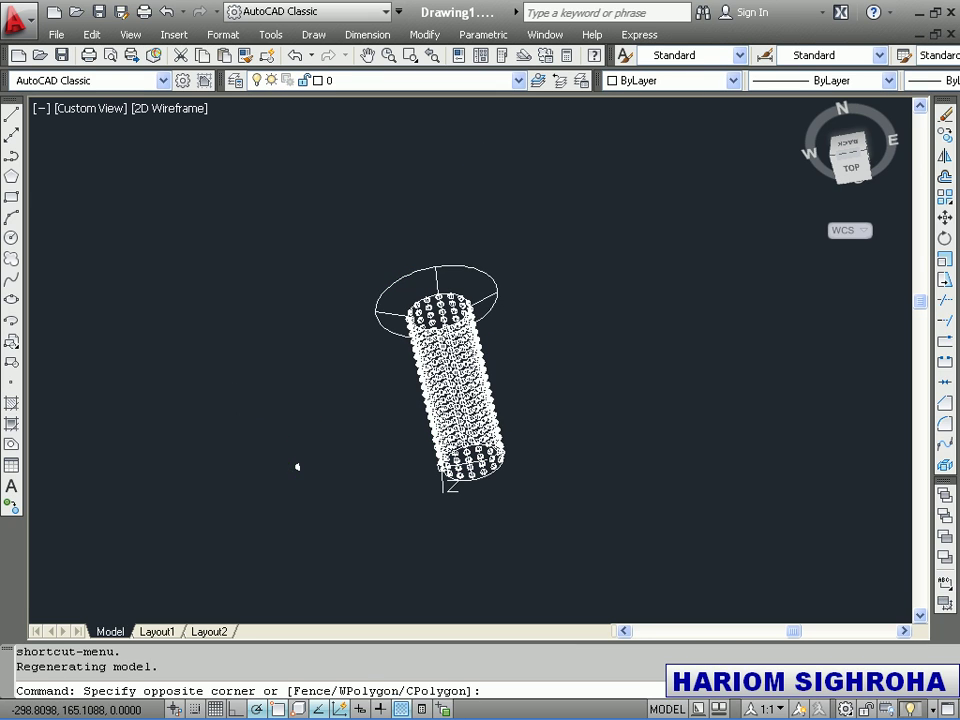
- Erase the stray small object and switch the viewport to the Shaded visual style
{"action": "left_click", "coordinate": [334, 497]}
{"action": "key", "text": "Delete"}
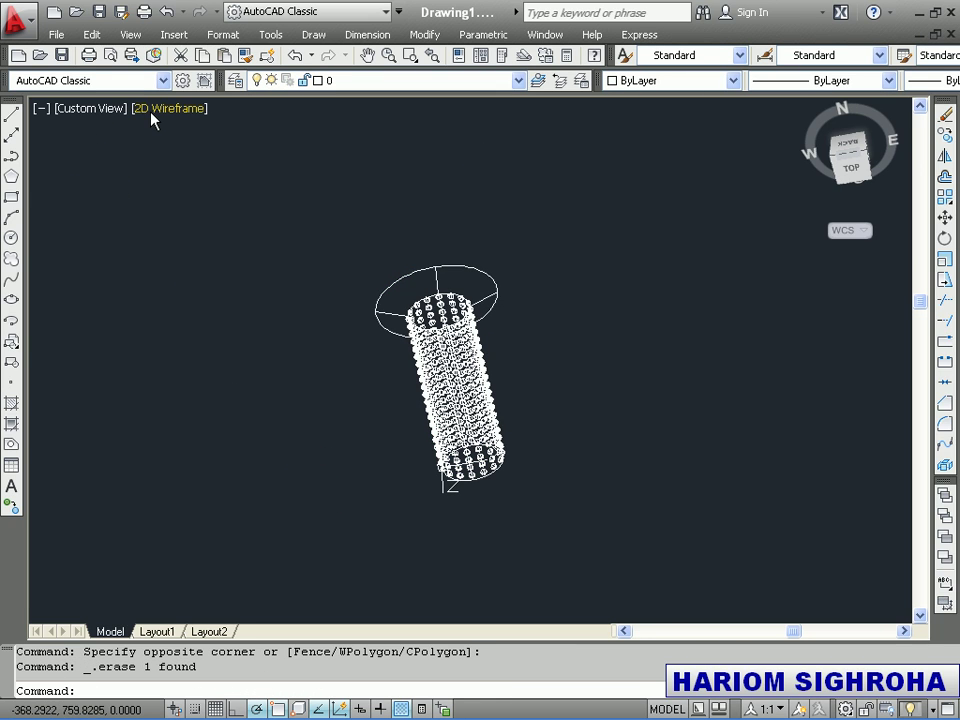
{"action": "left_click", "coordinate": [155, 112]}
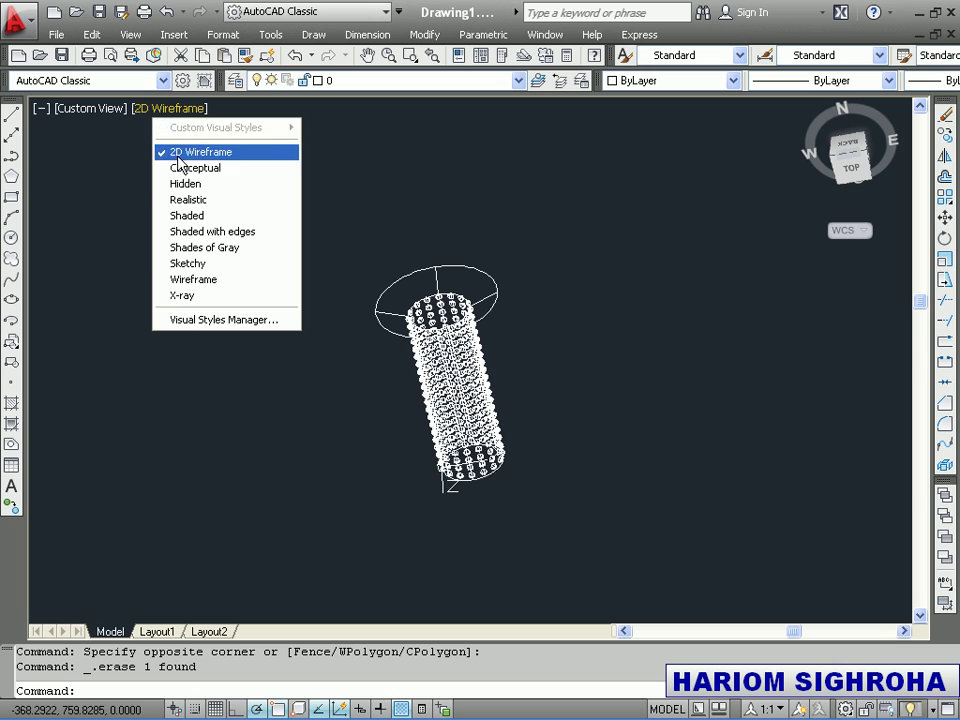
{"action": "left_click", "coordinate": [198, 222]}
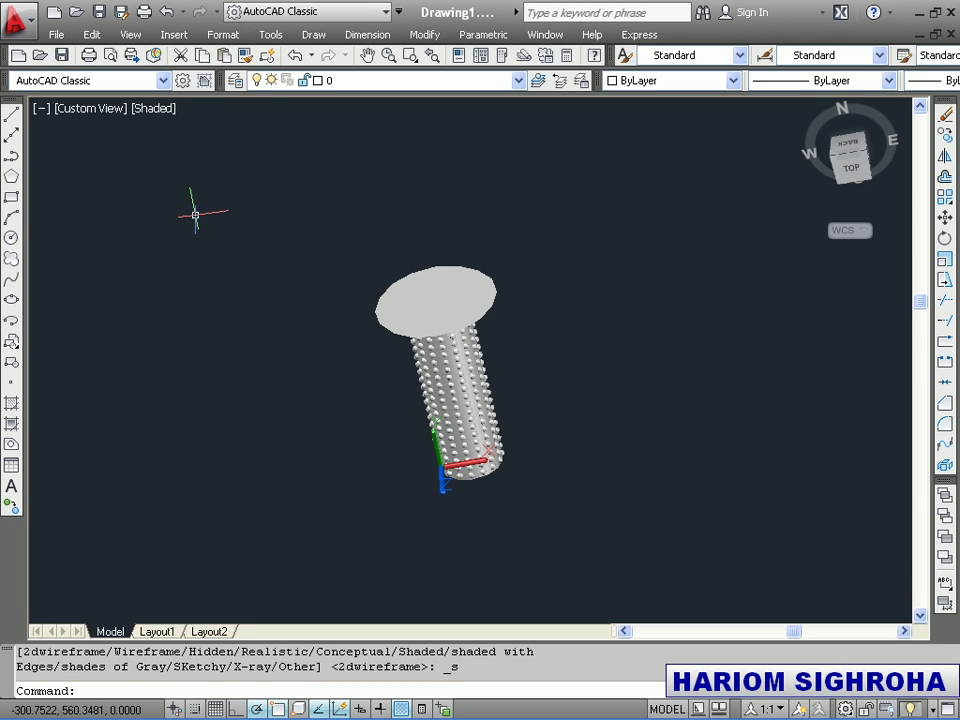
{"action": "left_click", "coordinate": [426, 38]}
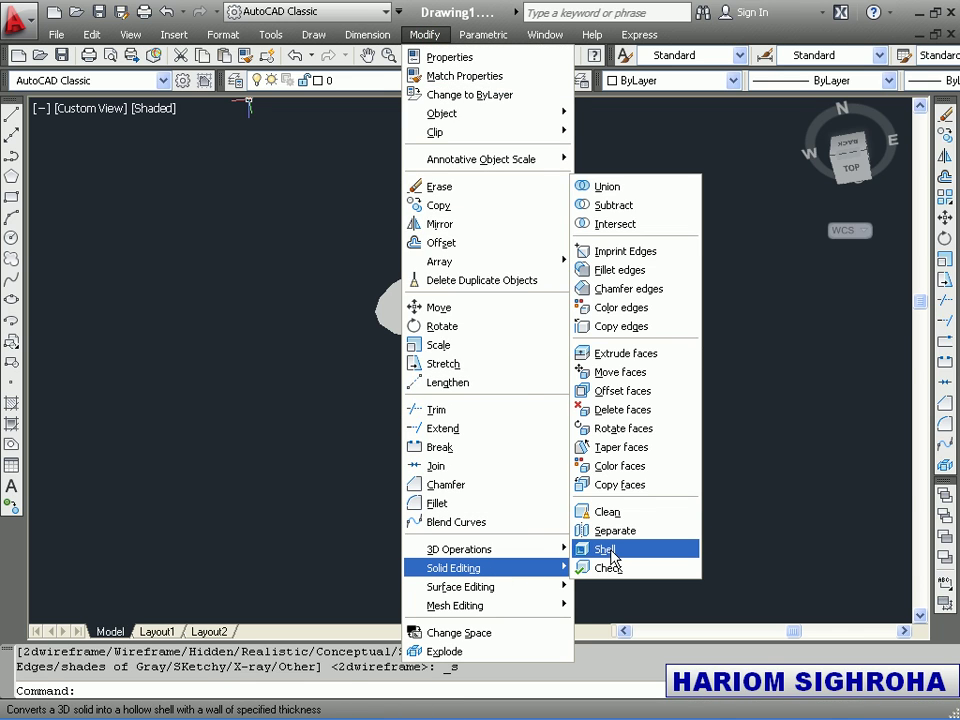
- Start a shell on the pin solid, then cancel this first attempt
{"action": "left_click", "coordinate": [610, 550]}
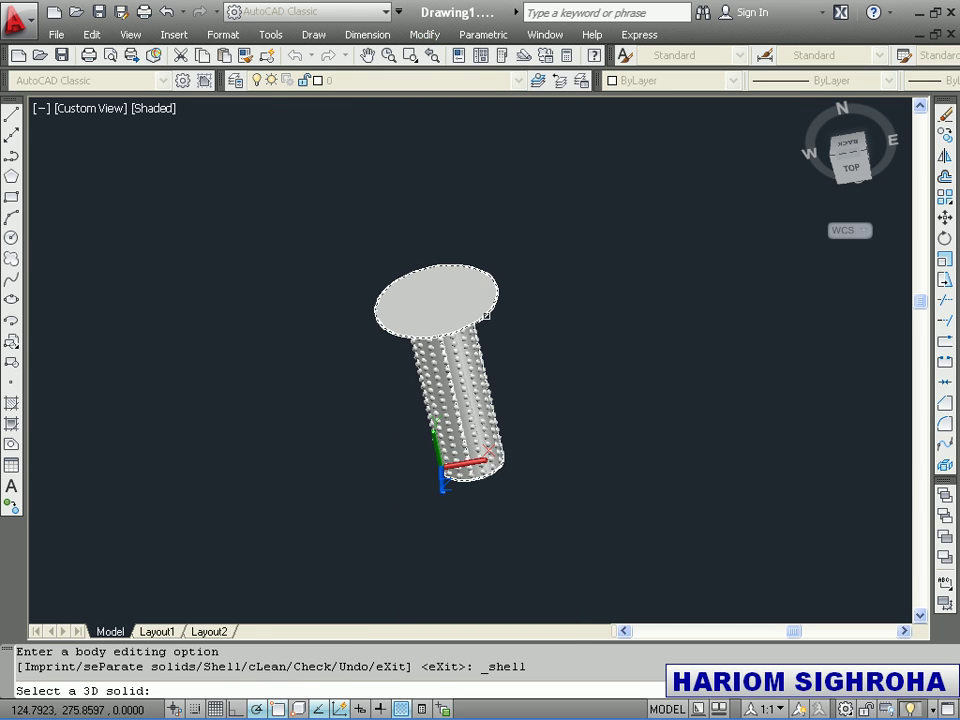
{"action": "left_click", "coordinate": [485, 311]}
{"action": "right_click", "coordinate": [498, 287]}
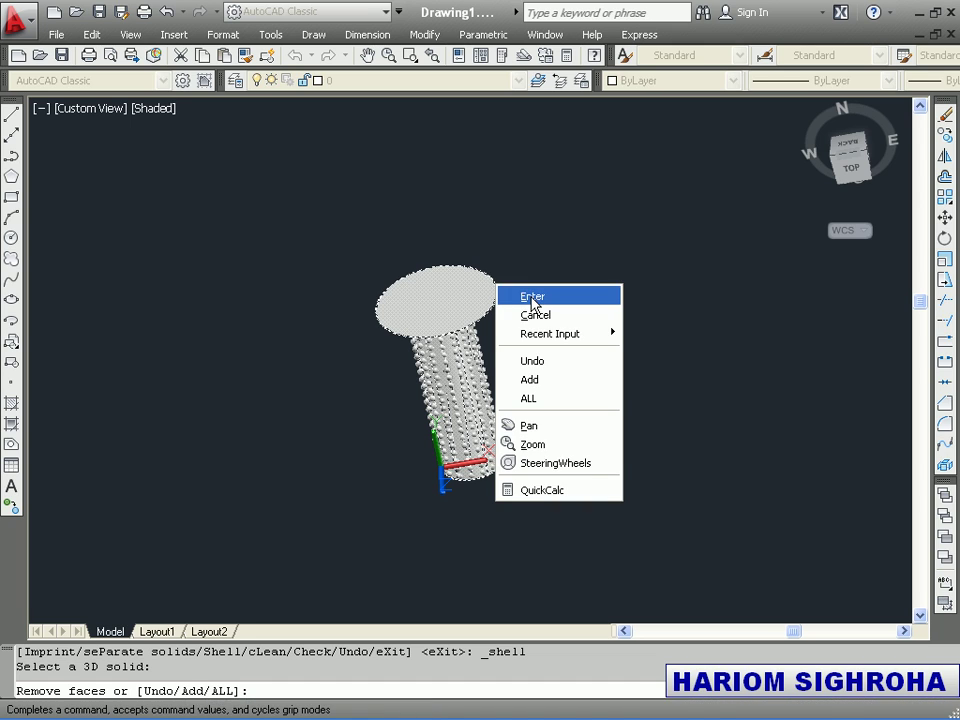
{"action": "left_click", "coordinate": [530, 296]}
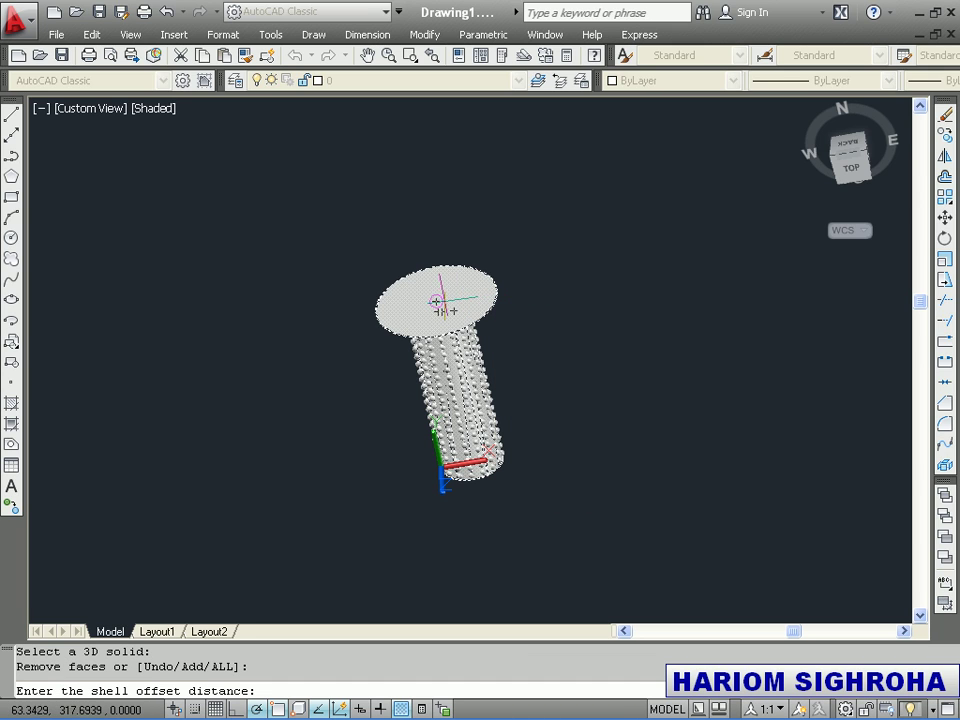
{"action": "key", "text": "Escape"}
{"action": "key", "text": "Escape"}
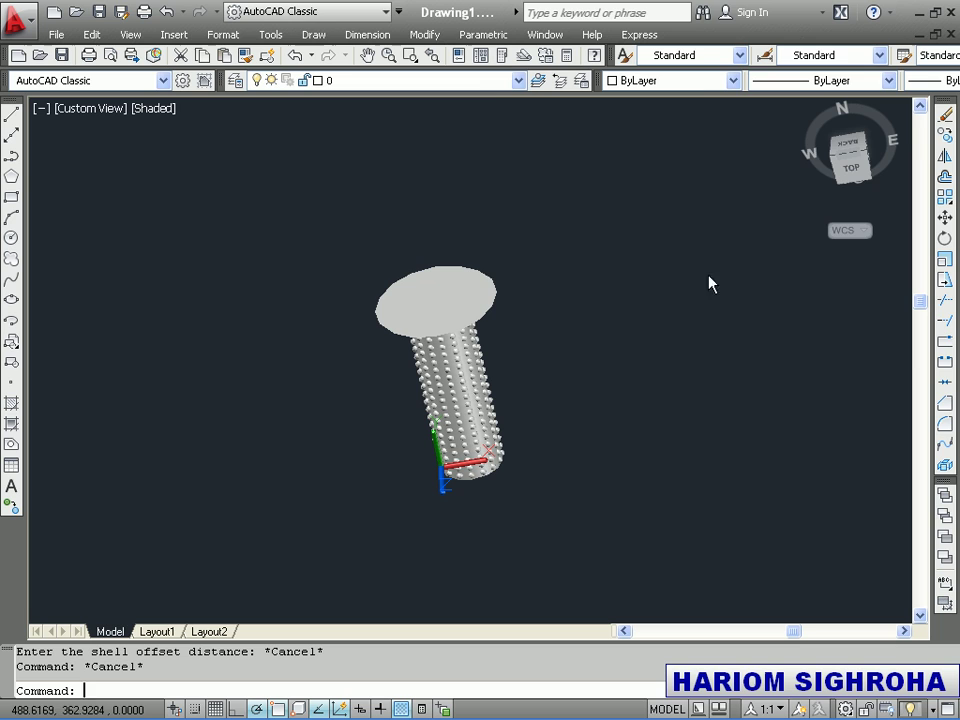
- Shell the pin with the head's top face removed, hollowing out the flared head
{"action": "left_click", "coordinate": [424, 34]}
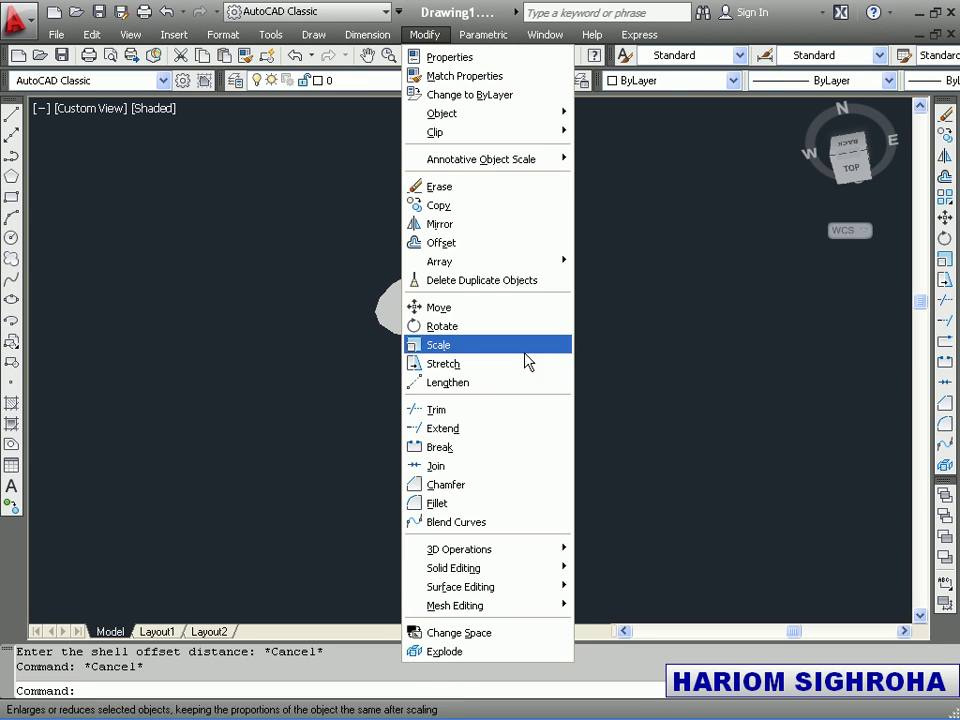
{"action": "mouse_move", "coordinate": [453, 567]}
{"action": "left_click", "coordinate": [612, 553]}
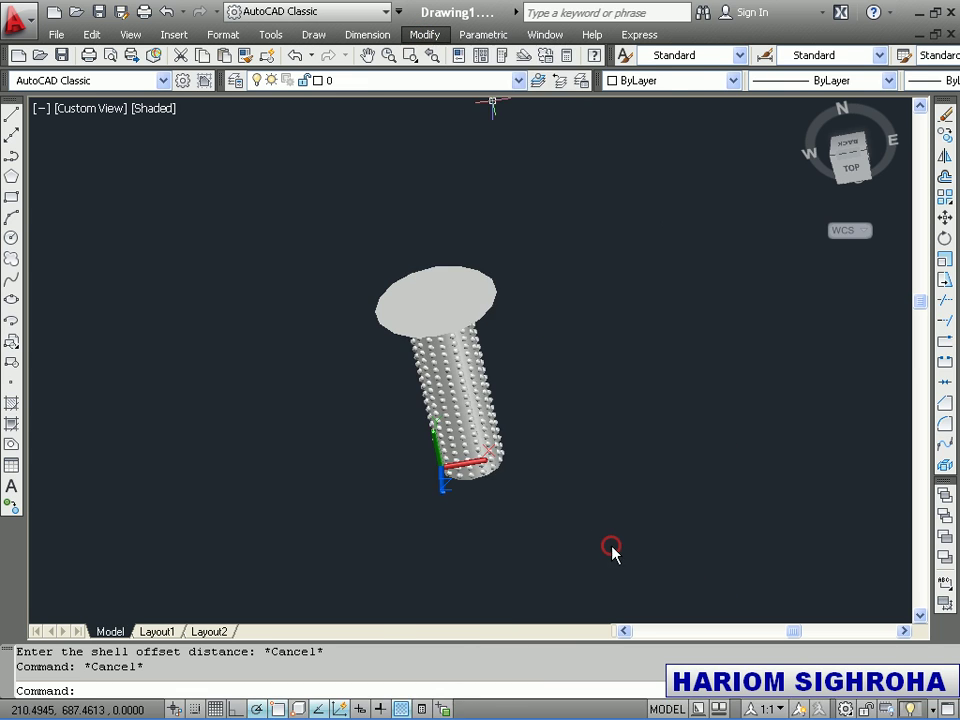
{"action": "left_click", "coordinate": [465, 310]}
{"action": "left_click", "coordinate": [462, 306]}
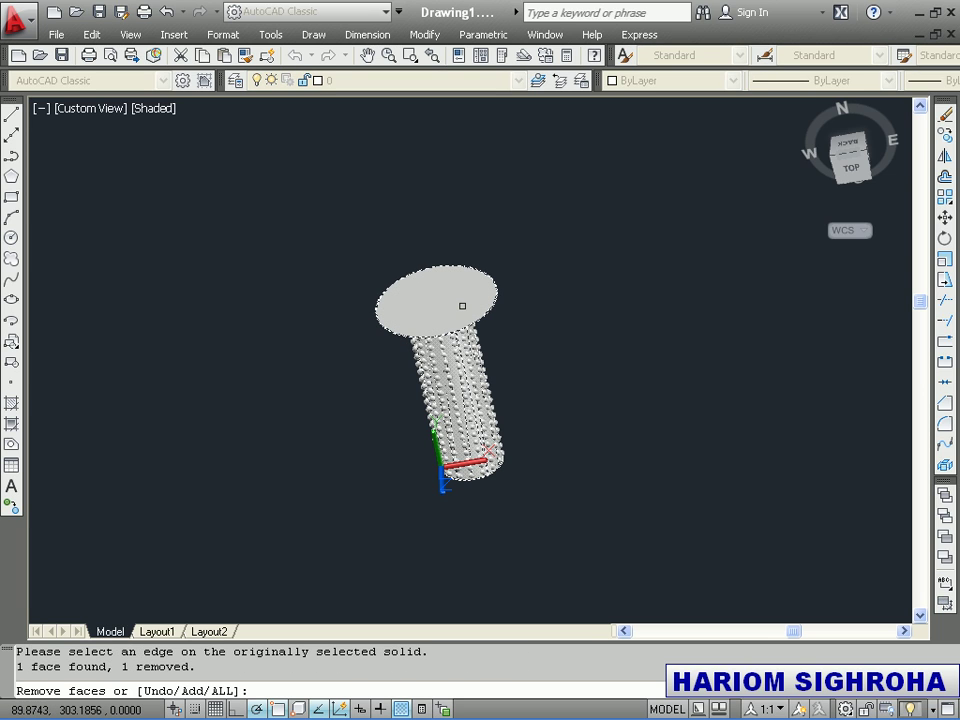
{"action": "key", "text": "Return"}
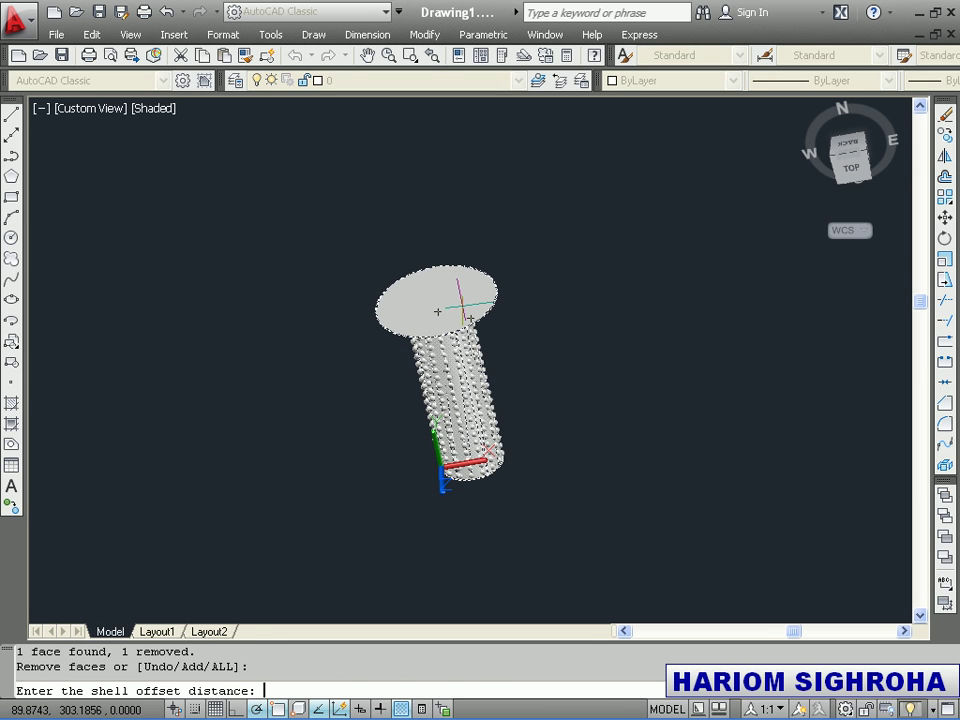
{"action": "type", "text": "5"}
{"action": "key", "text": "Return"}
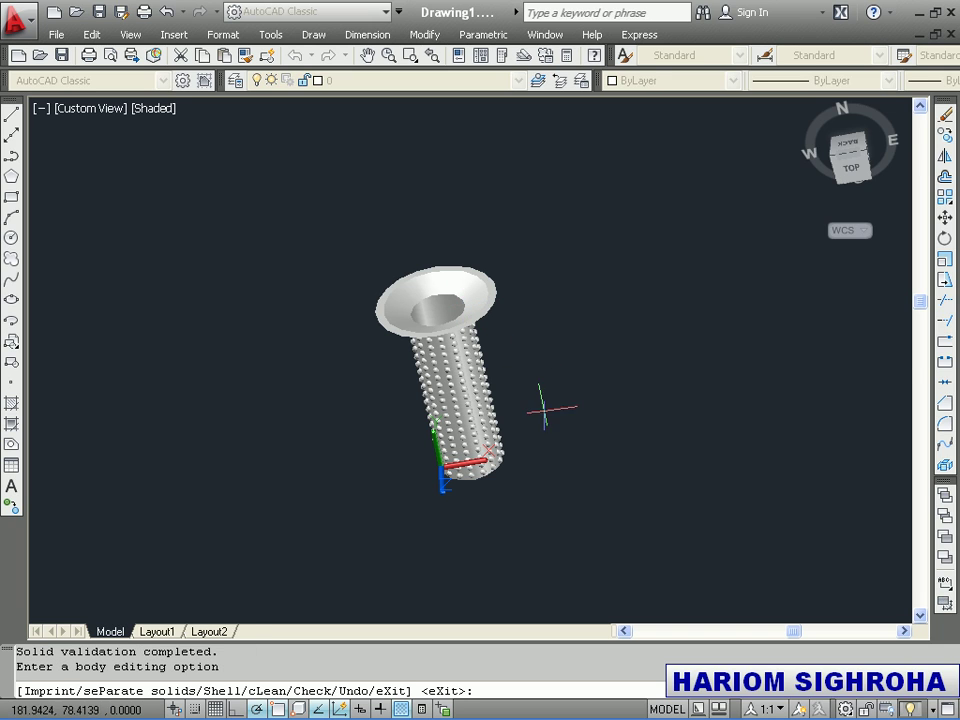
- Try starting a union with NI, then leave the solid editing prompt
{"action": "type", "text": "UNI"}
{"action": "key", "text": "Return"}
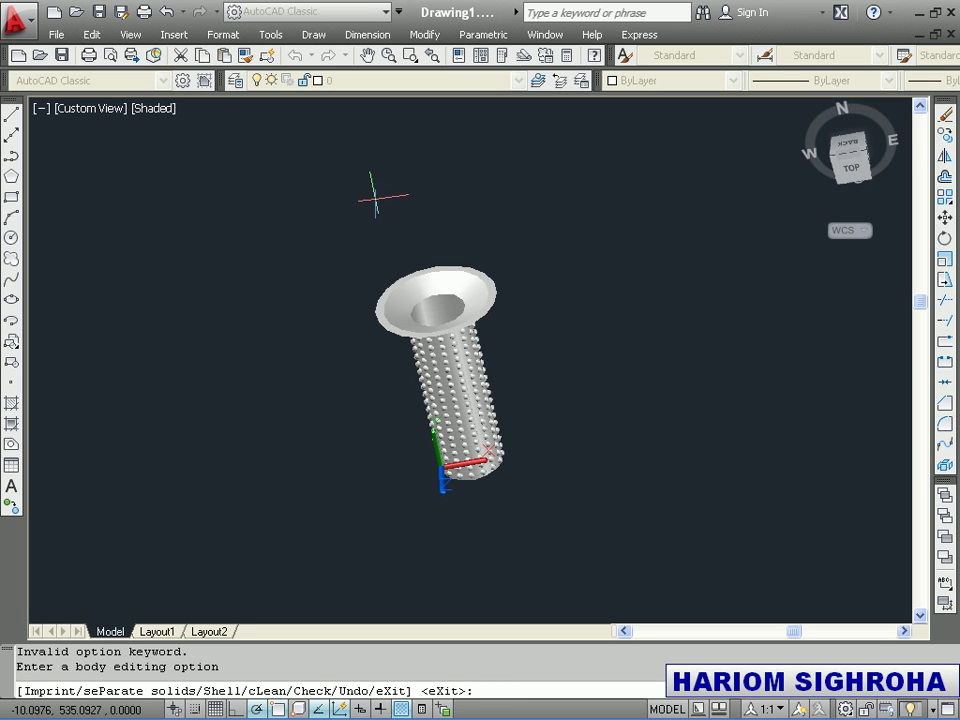
{"action": "key", "text": "Escape"}
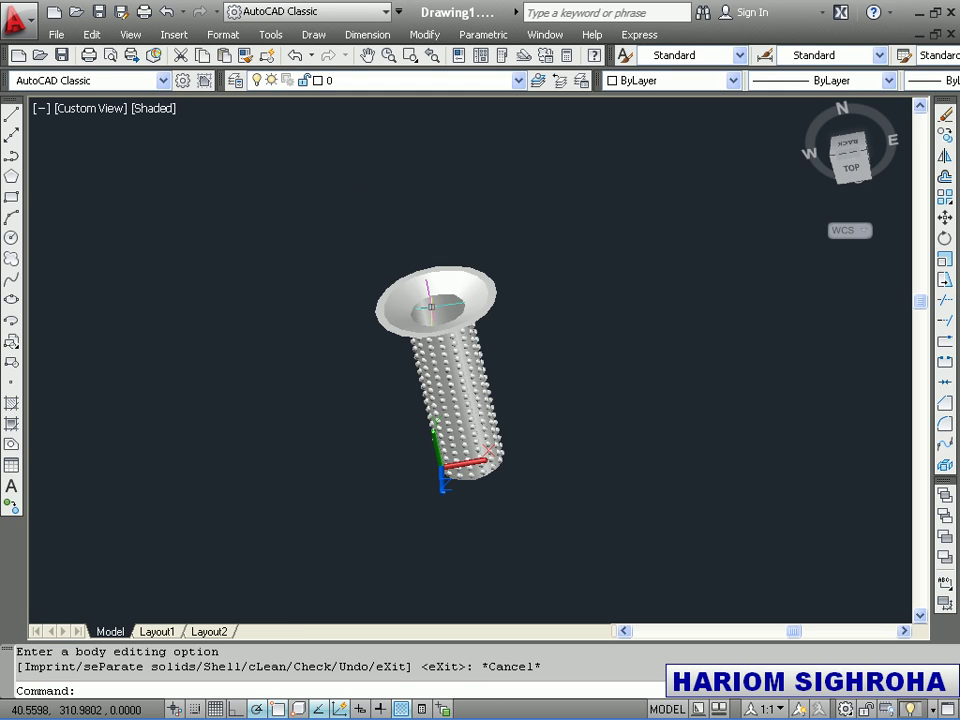
- Union the shelled pin and its 320 hemispheres by window-selecting all 321 objects
{"action": "type", "text": "UNI"}
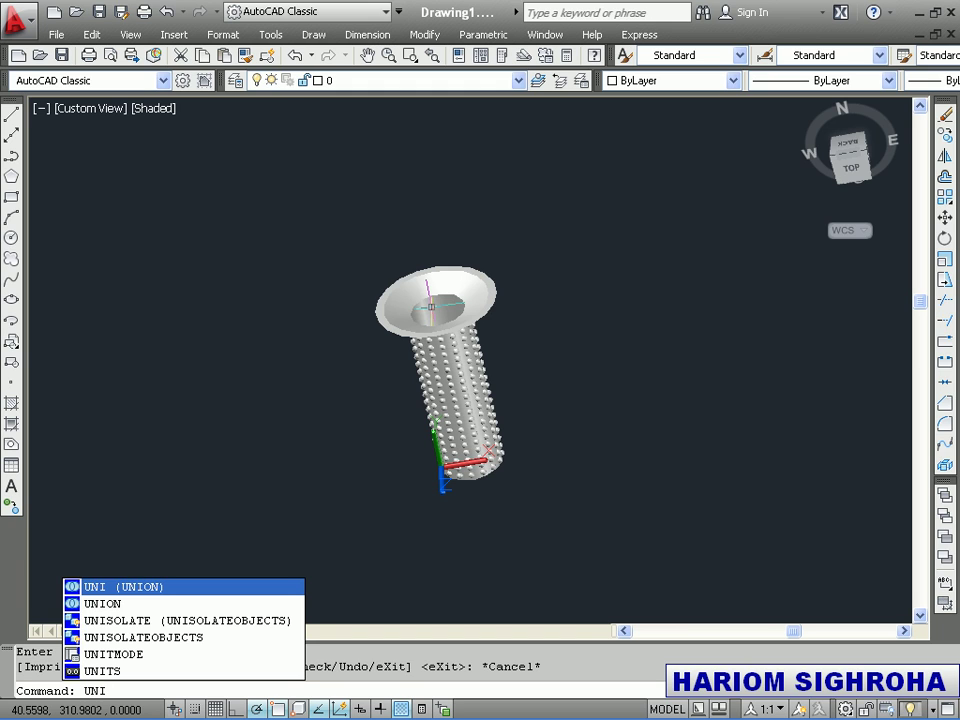
{"action": "key", "text": "Return"}
{"action": "left_click", "coordinate": [294, 221]}
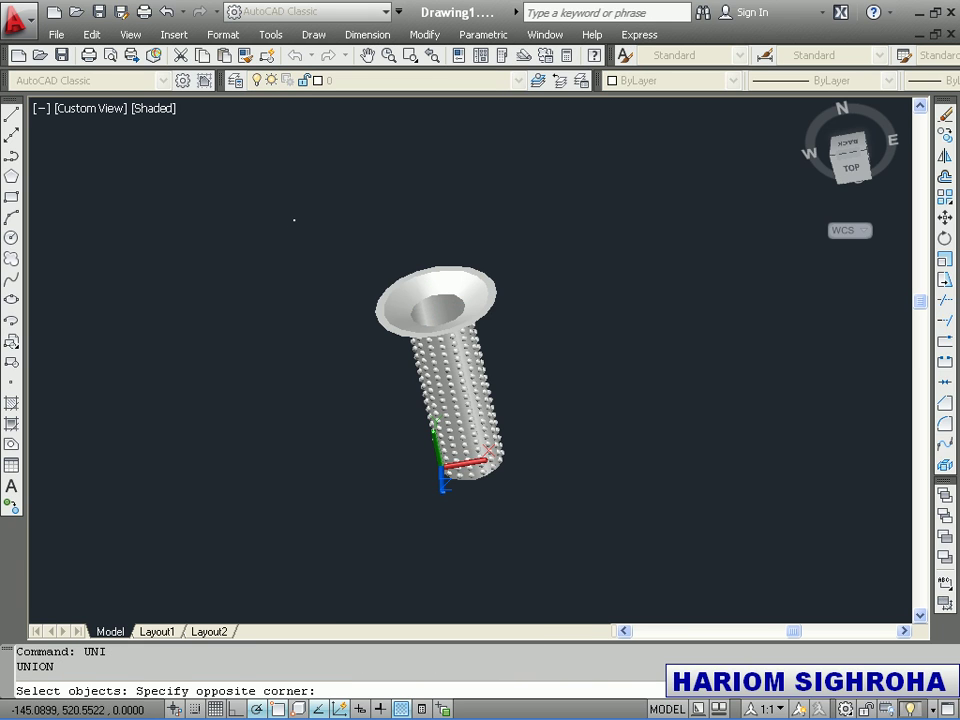
{"action": "left_click", "coordinate": [568, 535]}
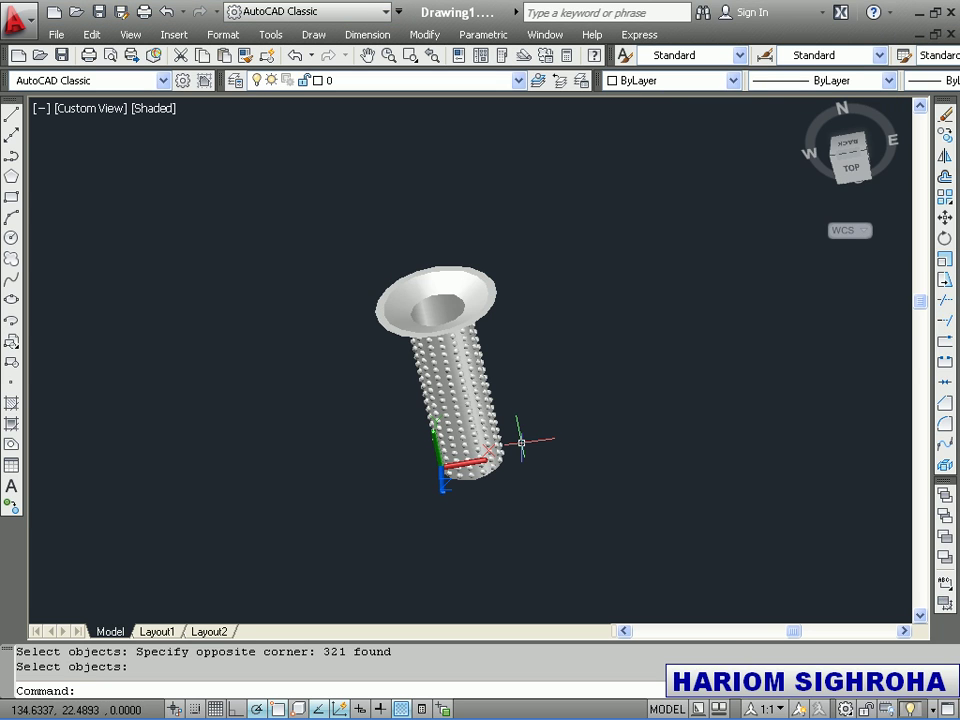
- Continuously orbit the bumpy pin to a sideways view, head left, then start Fillet
{"action": "left_click", "coordinate": [128, 37]}
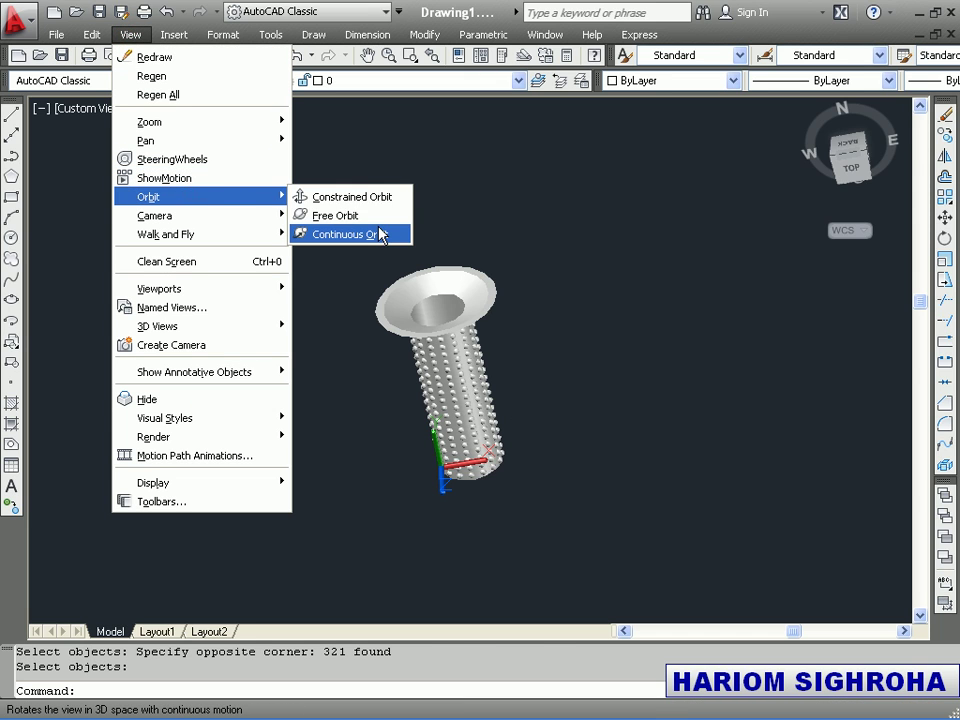
{"action": "left_click", "coordinate": [380, 234]}
{"action": "left_click_drag", "start_coordinate": [540, 422], "coordinate": [475, 336]}
{"action": "mouse_move", "coordinate": [408, 288]}
{"action": "left_mouse_down"}
{"action": "mouse_move", "coordinate": [380, 541]}
{"action": "mouse_move", "coordinate": [486, 340]}
{"action": "left_mouse_up"}
{"action": "right_click", "coordinate": [486, 340]}
{"action": "left_click", "coordinate": [497, 340]}
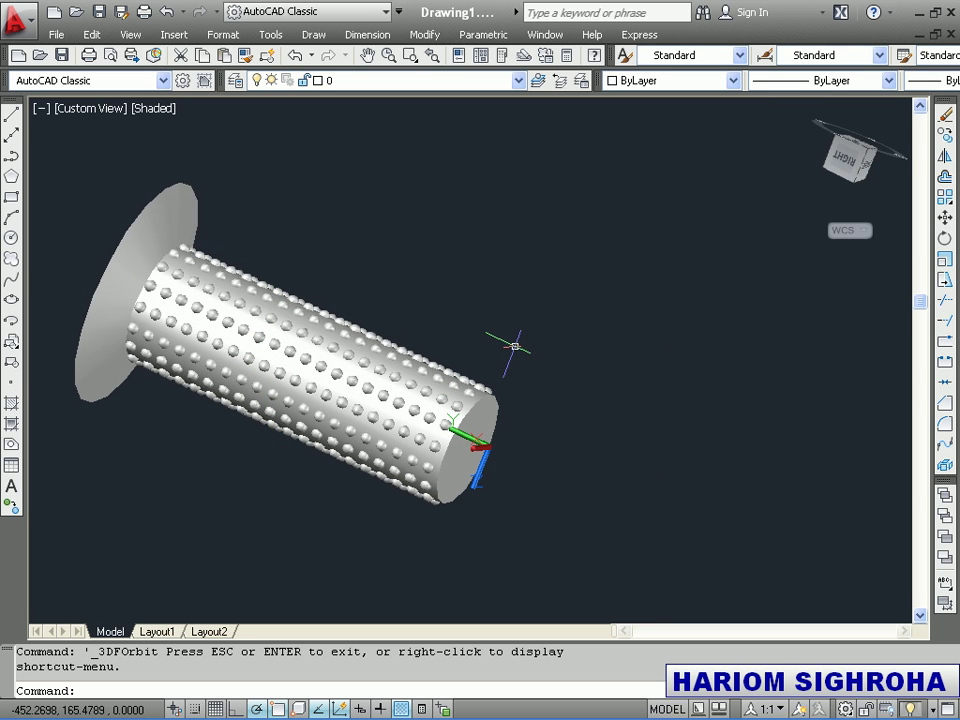
{"action": "left_click", "coordinate": [945, 422]}
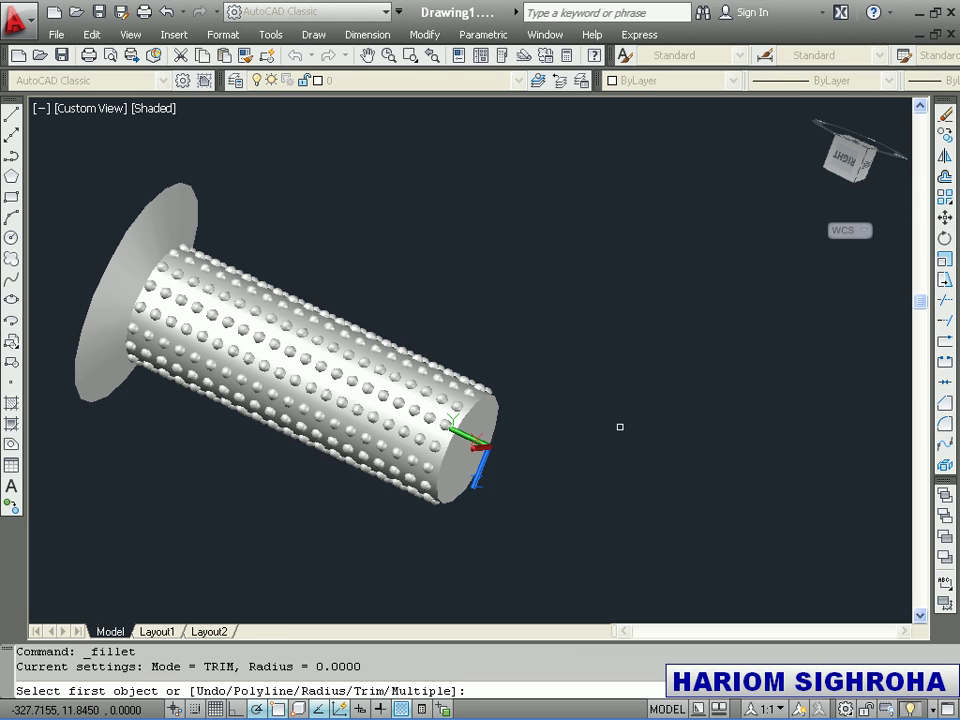
{"action": "type", "text": "R"}
- Round the cylinder's shaft-end edge with a radius 5 fillet
{"action": "key", "text": "Return"}
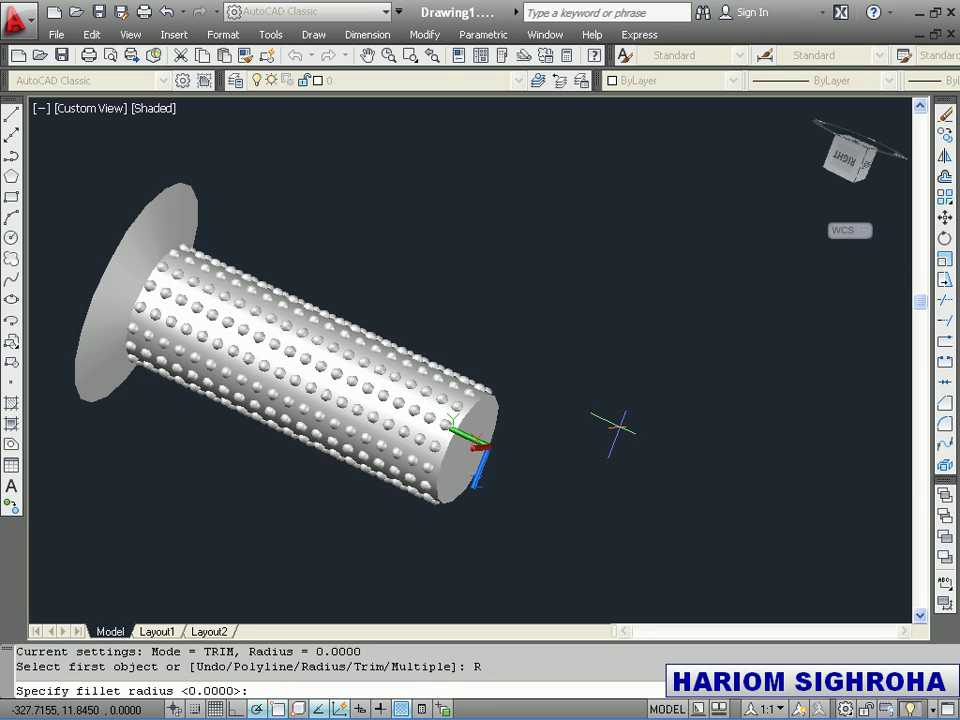
{"action": "type", "text": "5"}
{"action": "key", "text": "Return"}
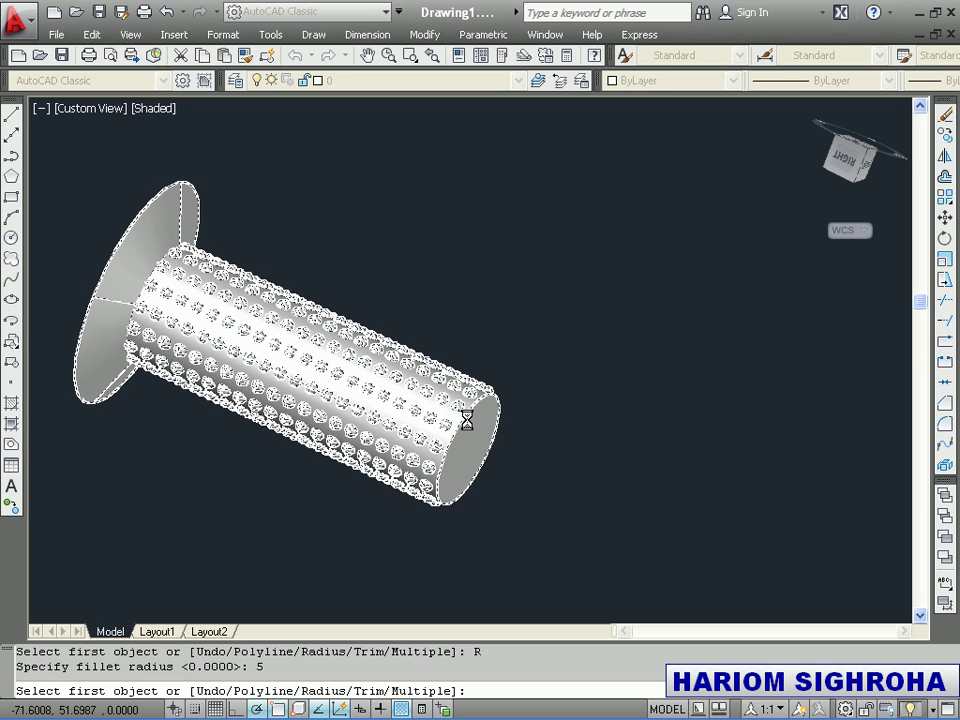
{"action": "scroll", "coordinate": [468, 415], "scroll_direction": "up", "scroll_amount": 2}
{"action": "scroll", "coordinate": [463, 400], "scroll_direction": "up", "scroll_amount": 1}
{"action": "scroll", "coordinate": [463, 400], "scroll_direction": "up", "scroll_amount": 1}
{"action": "left_click", "coordinate": [462, 398]}
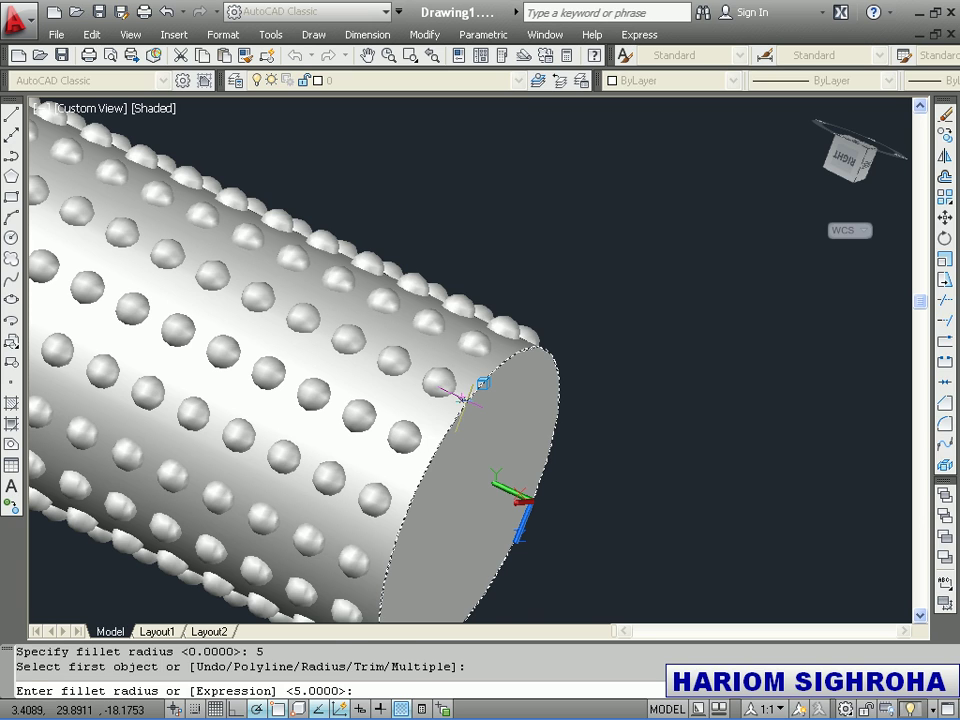
{"action": "key", "text": "Return"}
{"action": "key", "text": "Return"}
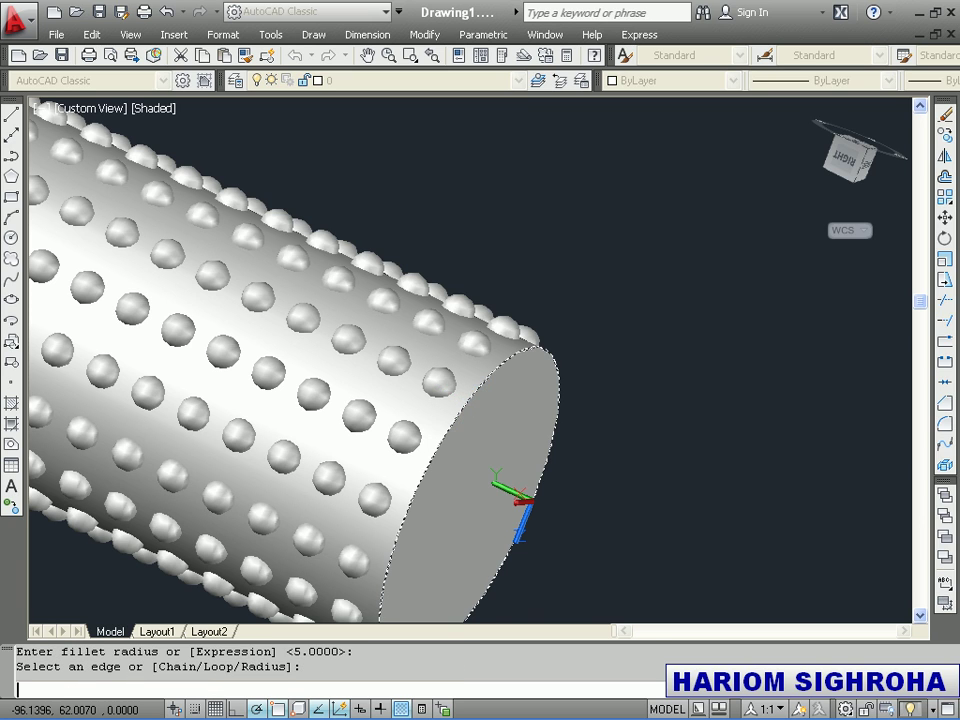
{"action": "scroll", "coordinate": [465, 400], "scroll_direction": "down", "scroll_amount": 1}
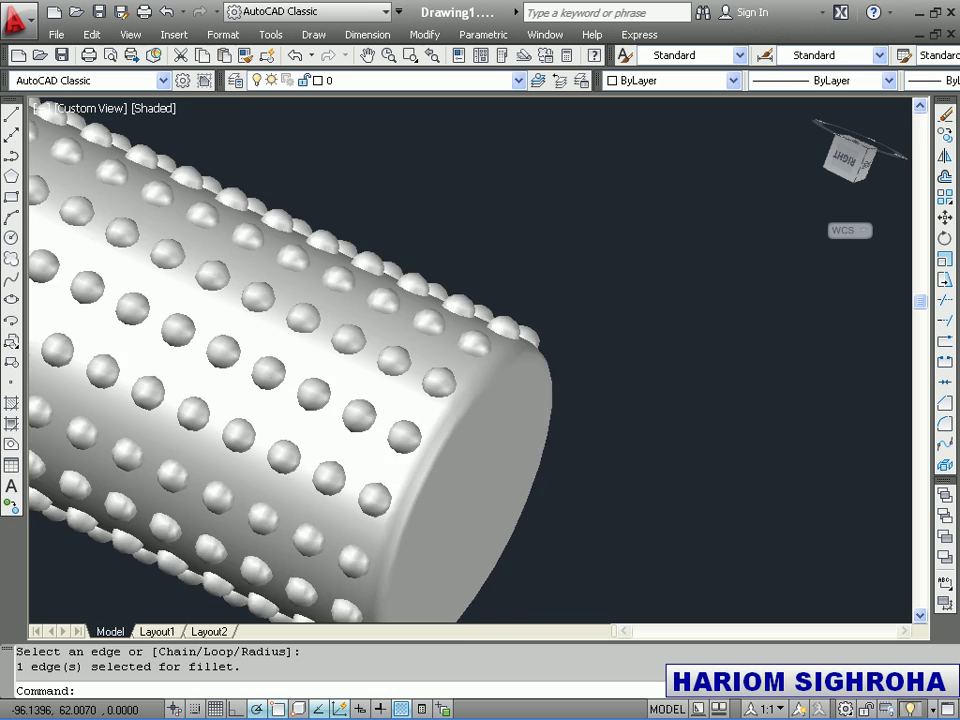
{"action": "scroll", "coordinate": [488, 452], "scroll_direction": "down", "scroll_amount": 2}
{"action": "scroll", "coordinate": [503, 441], "scroll_direction": "down", "scroll_amount": 2}
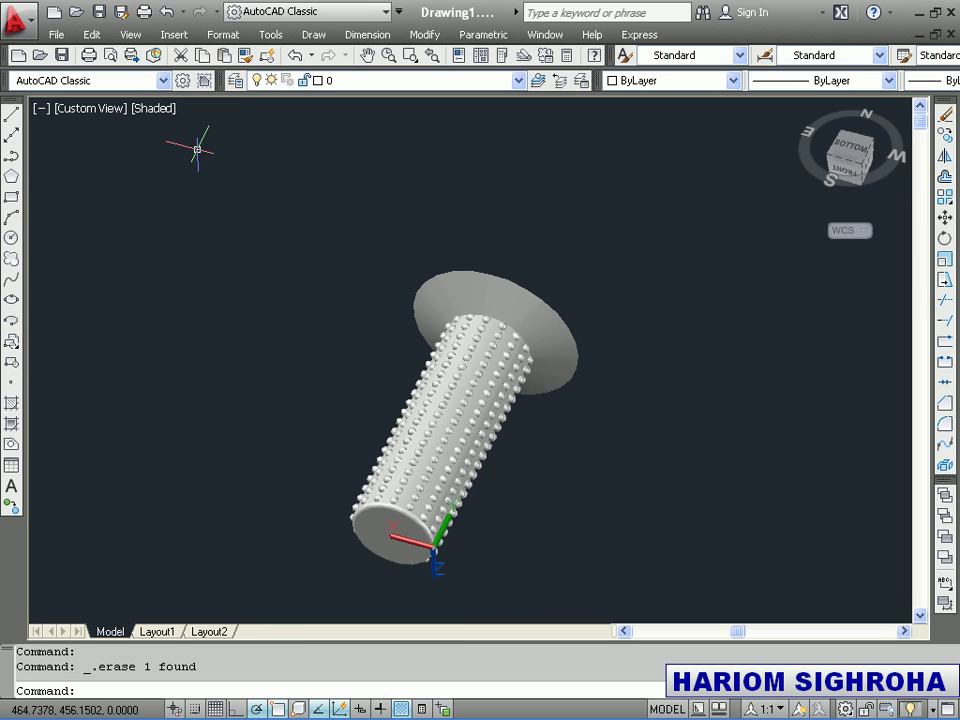
- Draw a radius 5 cylinder from centre 50,0,0 to axis endpoint 50,500,0
{"action": "key", "text": "Escape"}
{"action": "key", "text": "Escape"}
{"action": "type", "text": "CYL"}
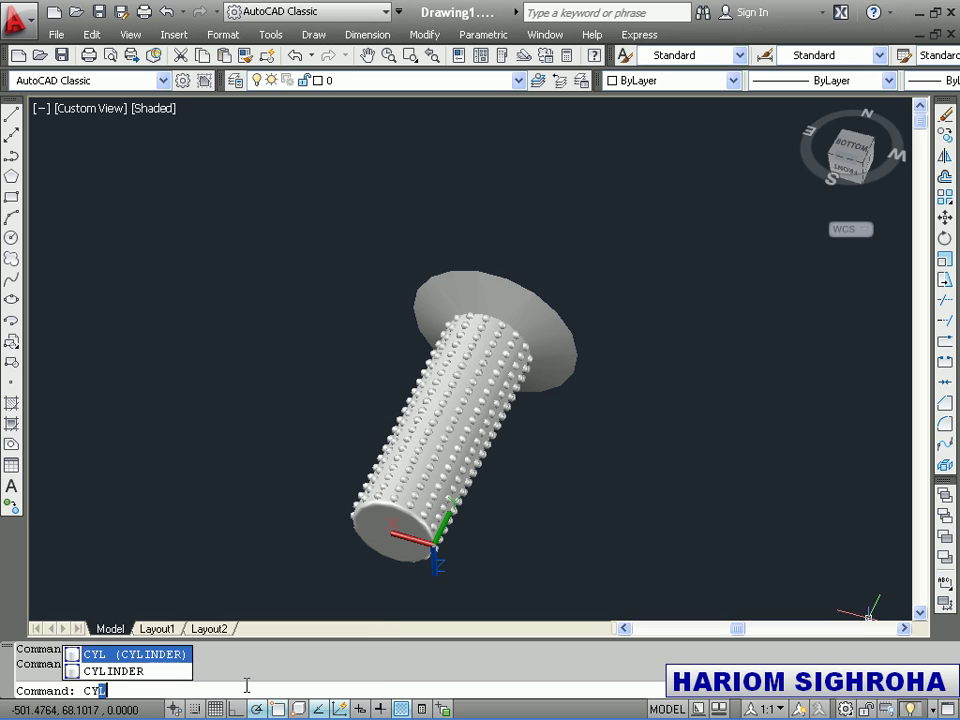
{"action": "key", "text": "Return"}
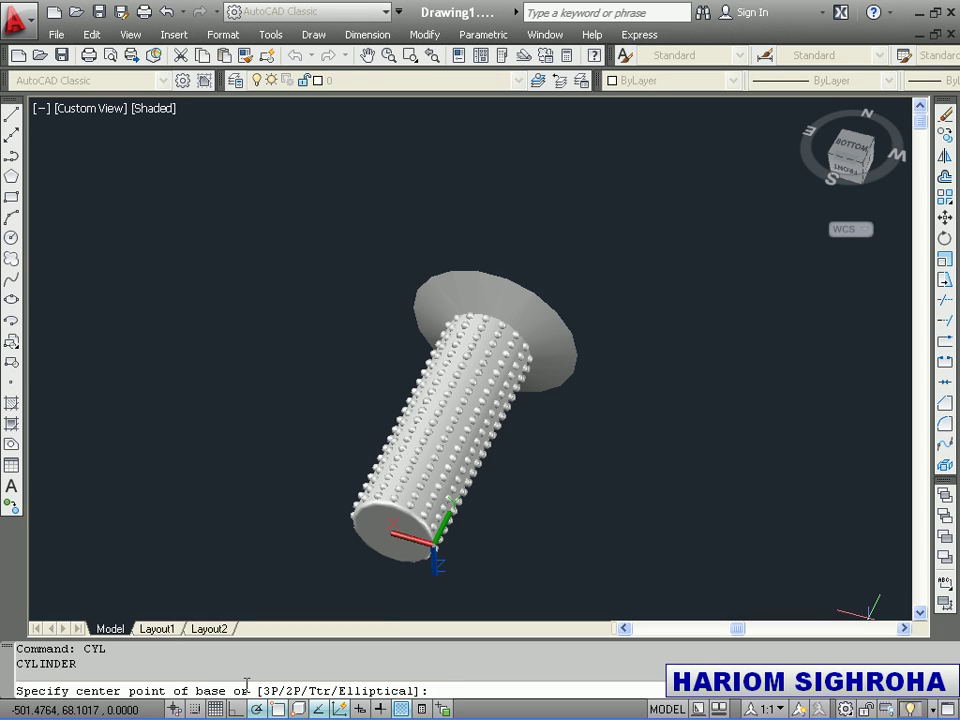
{"action": "type", "text": "50,"}
{"action": "type", "text": "0"}
{"action": "type", "text": ",0"}
{"action": "key", "text": "Return"}
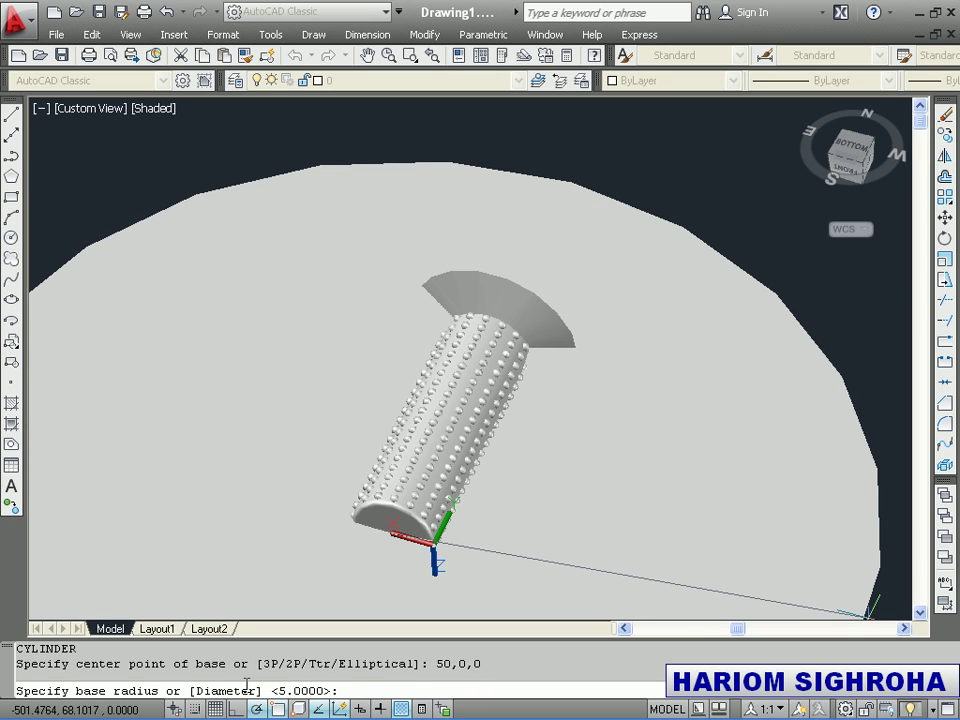
{"action": "type", "text": "5"}
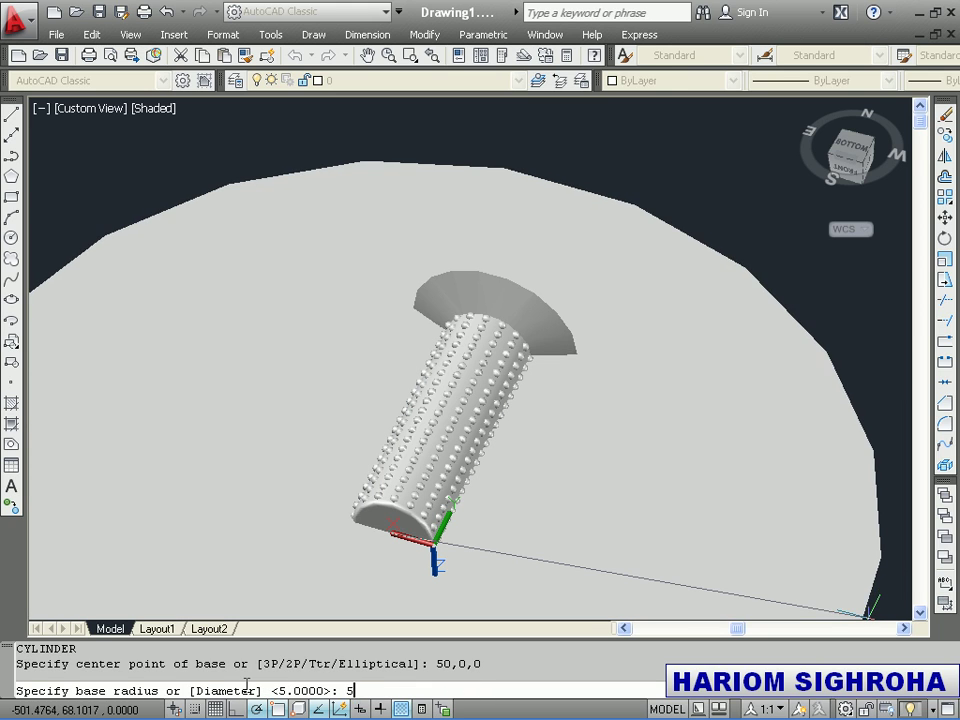
{"action": "key", "text": "Return"}
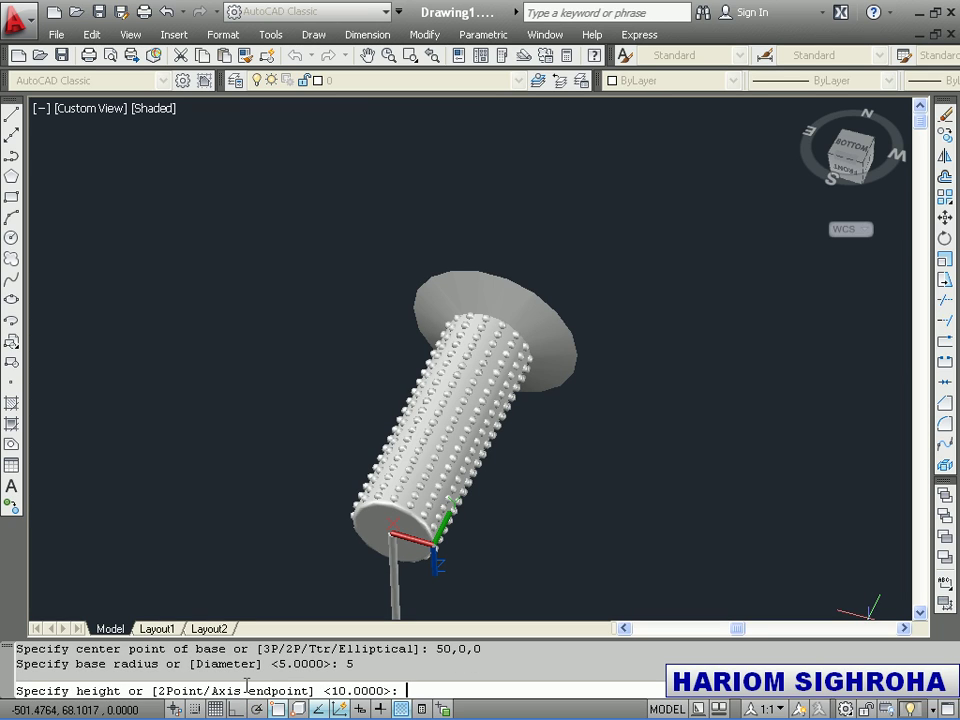
{"action": "type", "text": "A"}
{"action": "key", "text": "Return"}
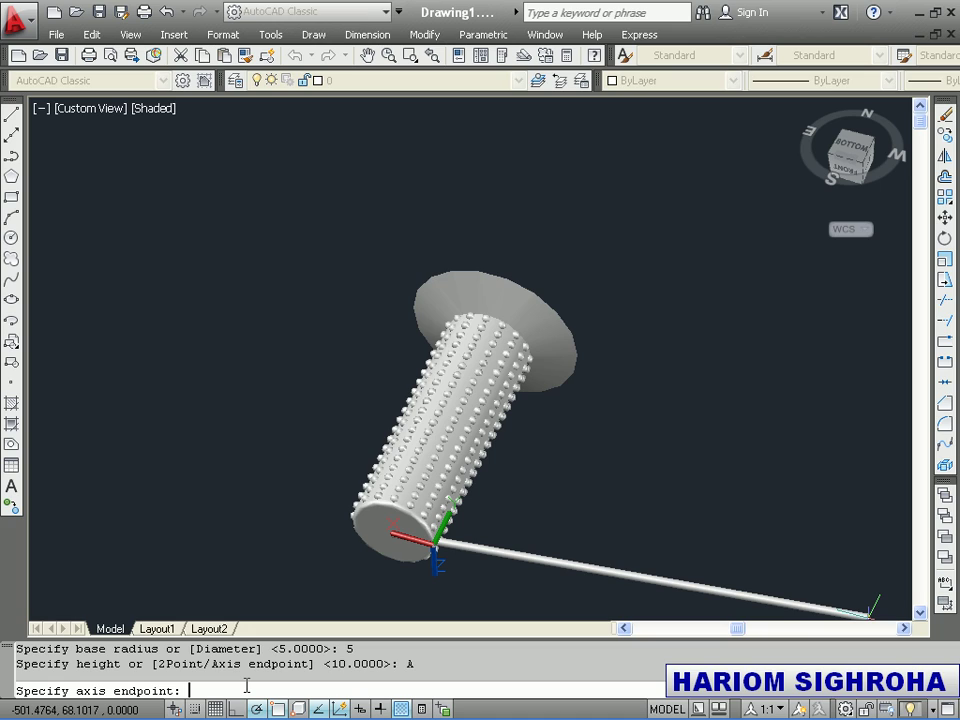
{"action": "type", "text": "50,"}
{"action": "type", "text": "500,"}
{"action": "type", "text": "0"}
{"action": "key", "text": "Return"}
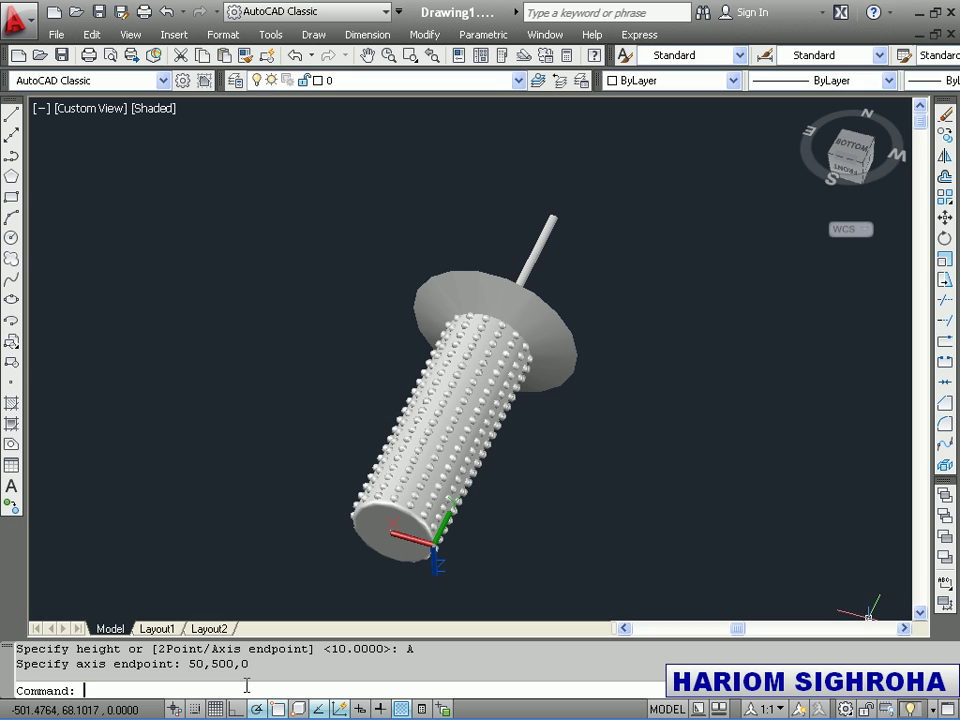
- Subtract the rod from the bumpy pin to bore an axial hole
{"action": "type", "text": "SU"}
{"action": "key", "text": "Return"}
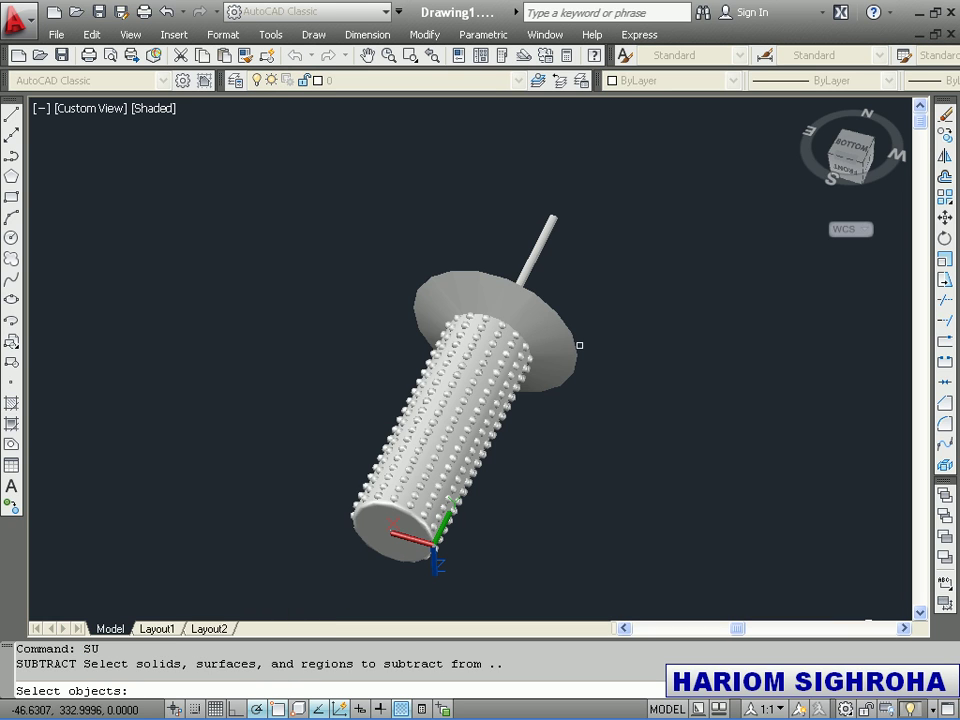
{"action": "left_click", "coordinate": [576, 340]}
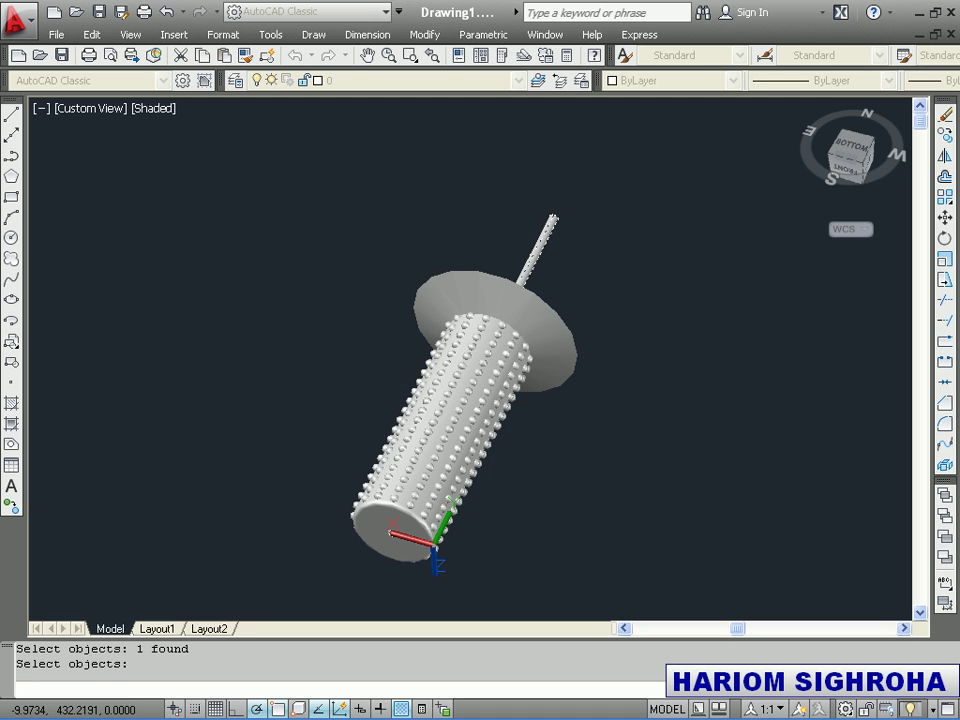
{"action": "key", "text": "Escape"}
- Free-orbit, zoom and pan the shaded pin so its hollow head faces left
{"action": "left_click", "coordinate": [130, 34]}
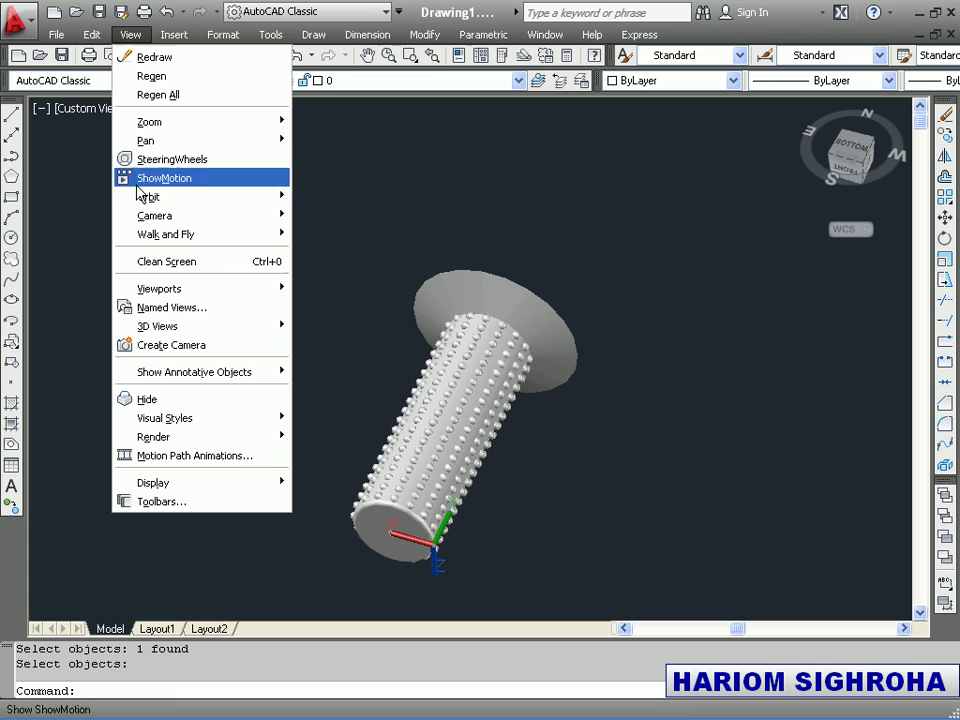
{"action": "left_click", "coordinate": [145, 196]}
{"action": "left_click", "coordinate": [335, 215]}
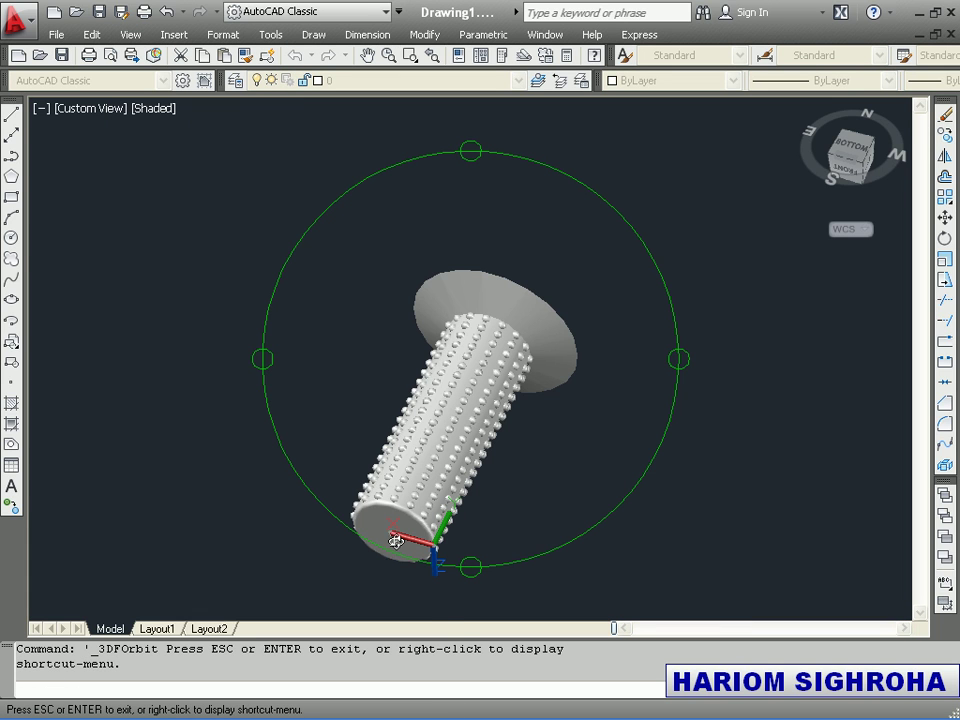
{"action": "left_click_drag", "start_coordinate": [297, 408], "coordinate": [397, 535]}
{"action": "scroll", "coordinate": [400, 537], "scroll_direction": "up", "scroll_amount": 3}
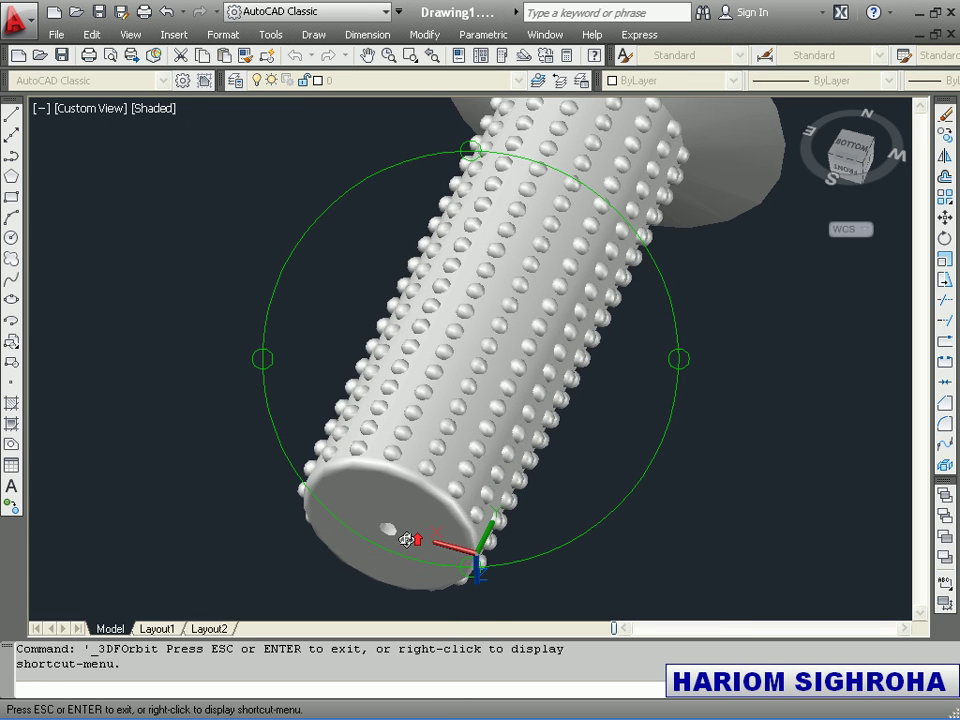
{"action": "scroll", "coordinate": [407, 540], "scroll_direction": "up", "scroll_amount": 2}
{"action": "scroll", "coordinate": [556, 330], "scroll_direction": "down", "scroll_amount": 2}
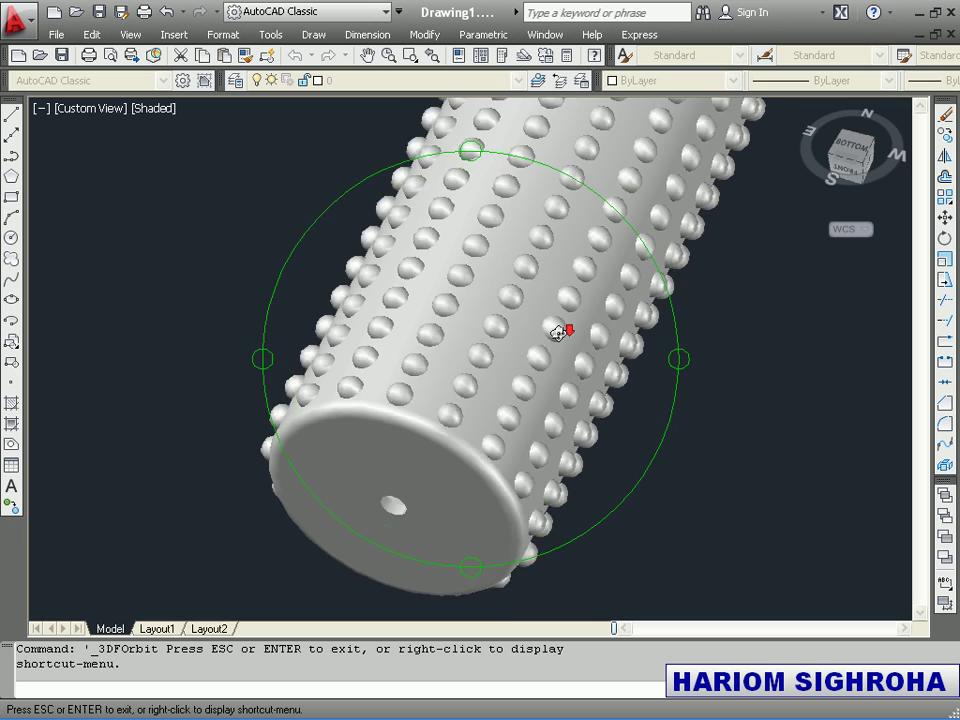
{"action": "scroll", "coordinate": [556, 330], "scroll_direction": "down", "scroll_amount": 2}
{"action": "scroll", "coordinate": [561, 328], "scroll_direction": "down", "scroll_amount": 1}
{"action": "scroll", "coordinate": [575, 318], "scroll_direction": "down", "scroll_amount": 2}
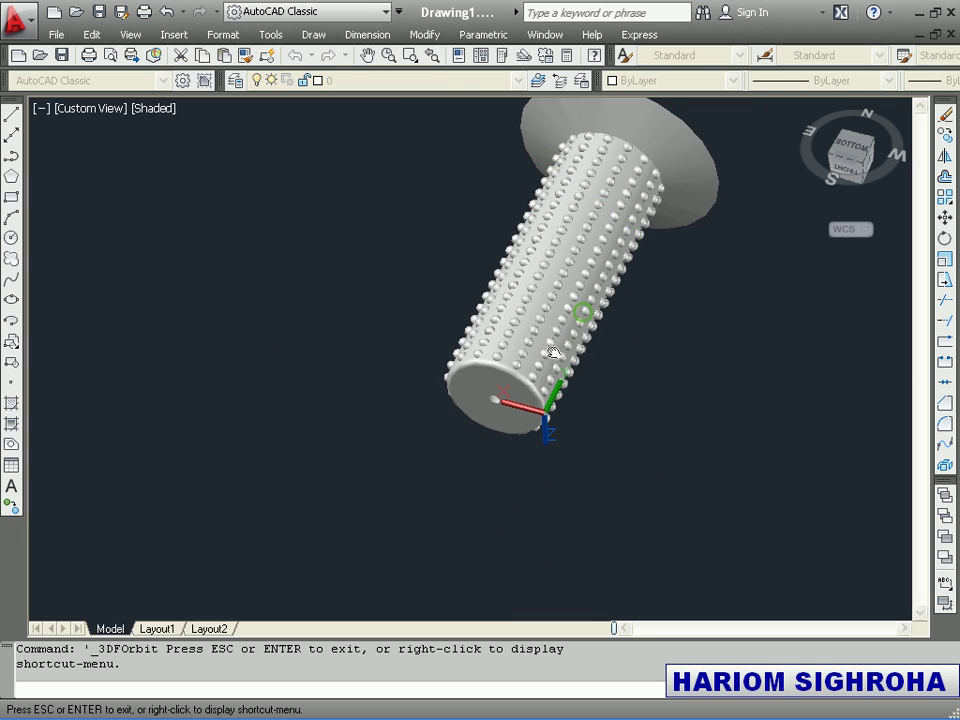
{"action": "middle_click_drag", "start_coordinate": [582, 313], "coordinate": [495, 390]}
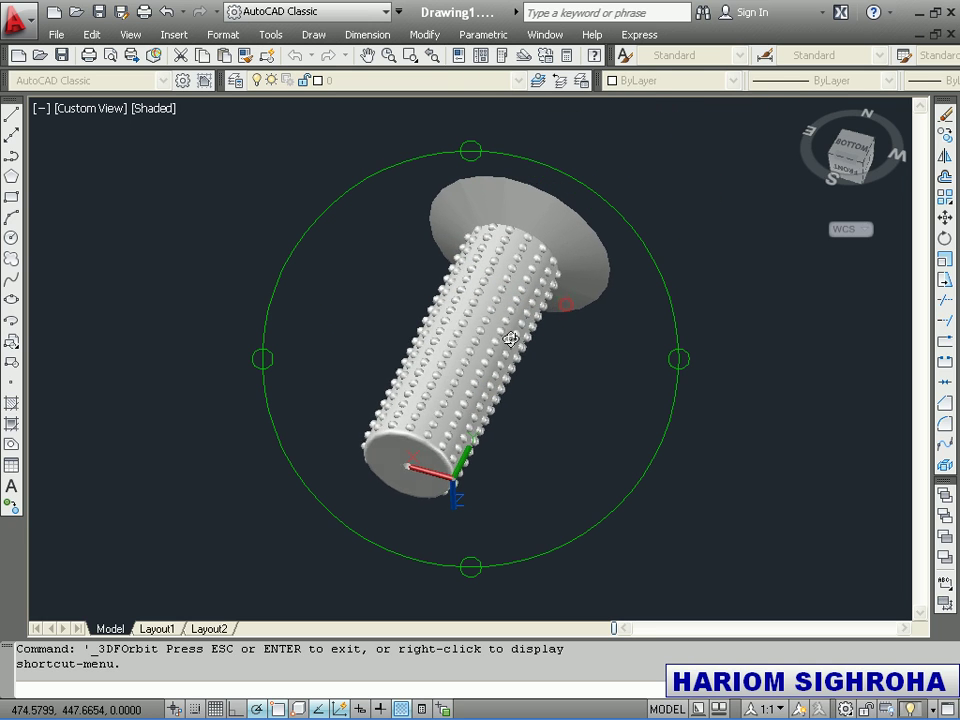
{"action": "left_click_drag", "start_coordinate": [507, 336], "coordinate": [434, 440]}
{"action": "mouse_move", "coordinate": [527, 385]}
{"action": "left_mouse_down"}
{"action": "mouse_move", "coordinate": [347, 437]}
{"action": "mouse_move", "coordinate": [266, 354]}
{"action": "mouse_move", "coordinate": [269, 379]}
{"action": "mouse_move", "coordinate": [249, 334]}
{"action": "mouse_move", "coordinate": [268, 345]}
{"action": "left_mouse_up"}
- Orbit the pin to a diagonal top view and exit orbit mode
{"action": "right_click", "coordinate": [268, 345]}
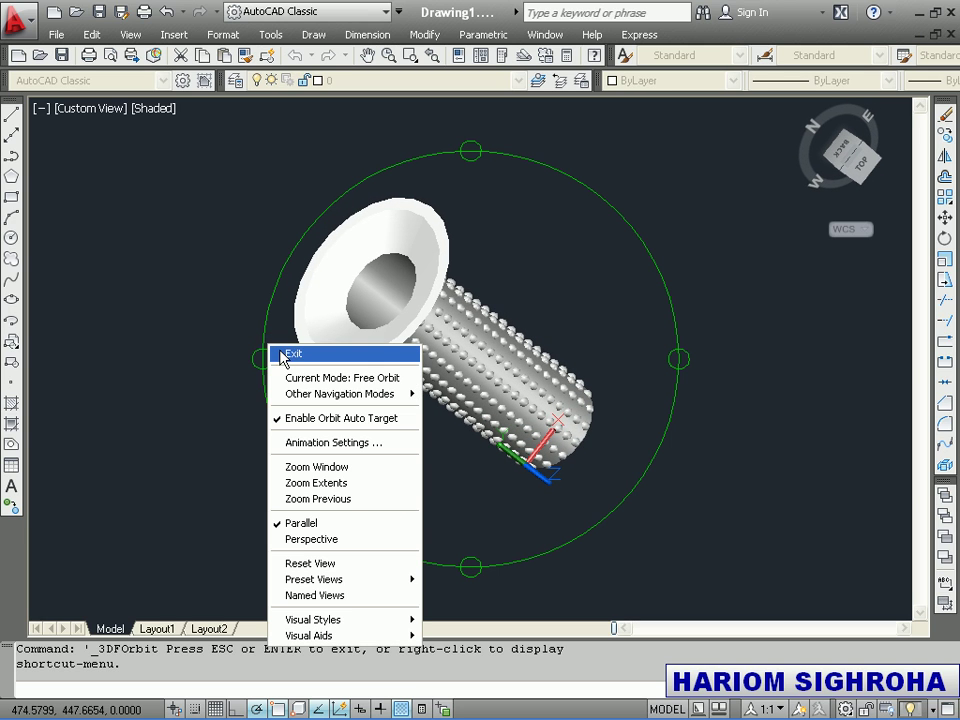
{"action": "left_click", "coordinate": [467, 441]}
{"action": "left_click_drag", "start_coordinate": [439, 413], "coordinate": [397, 358]}
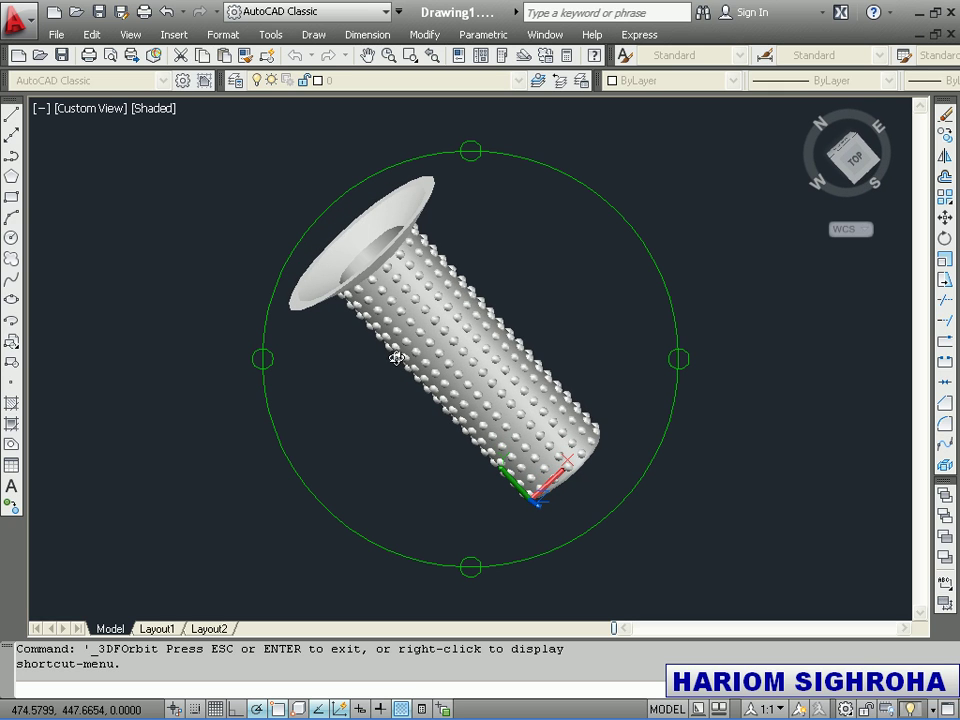
{"action": "right_click", "coordinate": [521, 279]}
{"action": "left_click", "coordinate": [540, 288]}
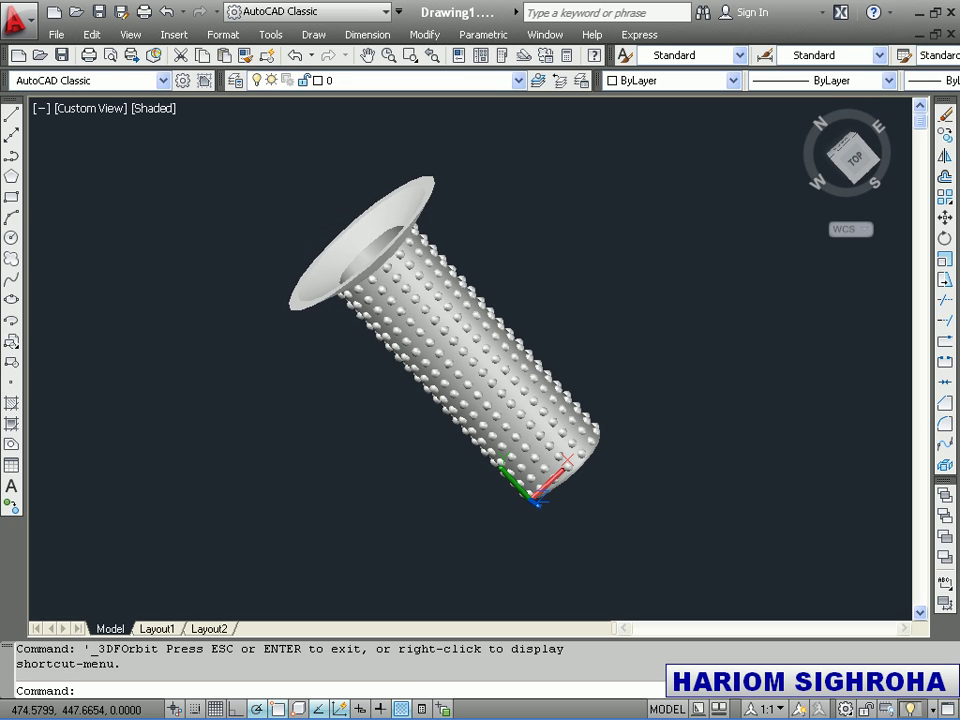
- Select the finished pin solid and choose Blue from the Color Control list
{"action": "left_click", "coordinate": [464, 318]}
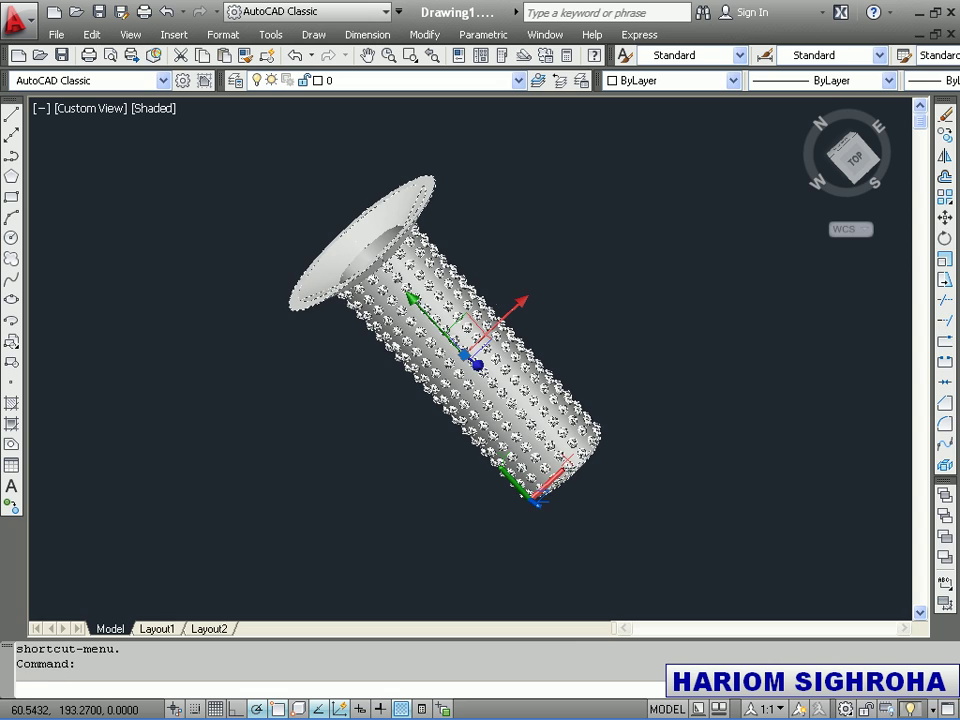
{"action": "left_click", "coordinate": [733, 82]}
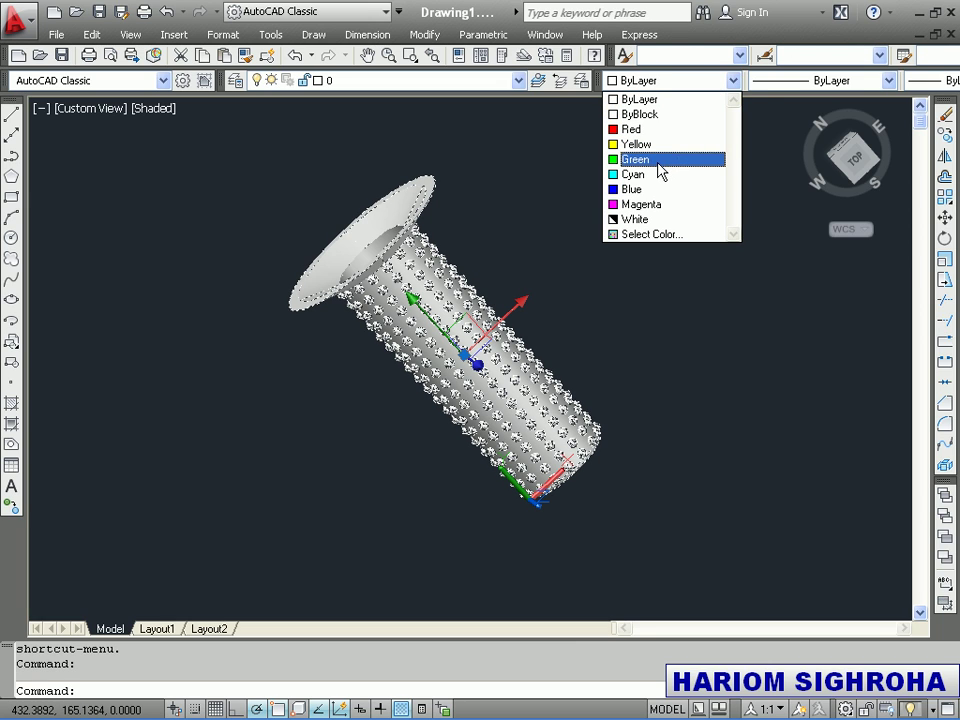
{"action": "left_click", "coordinate": [641, 190]}
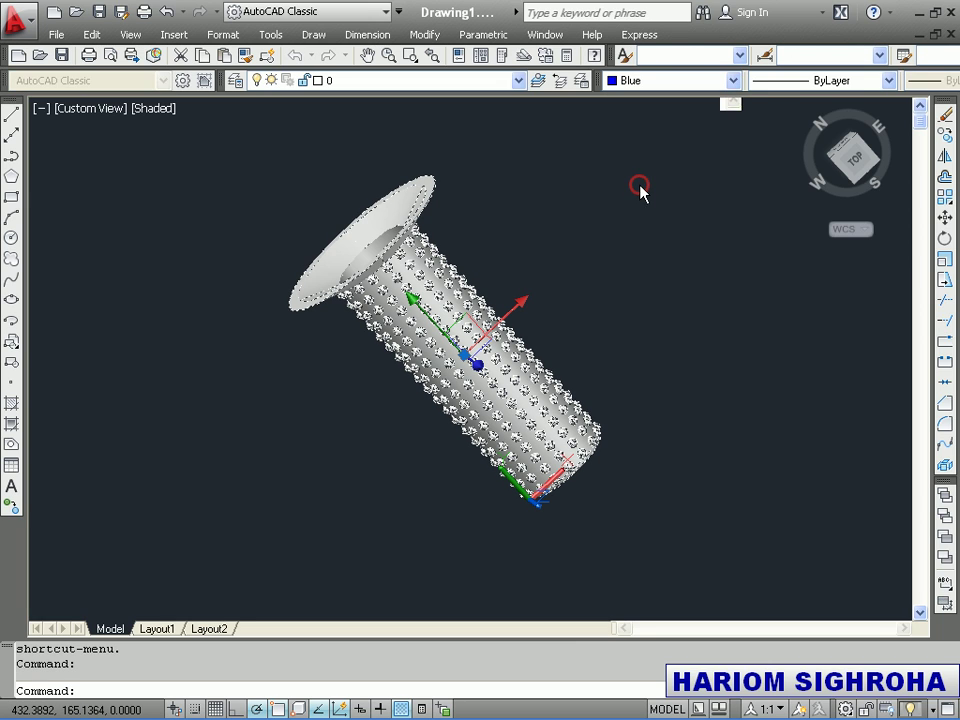